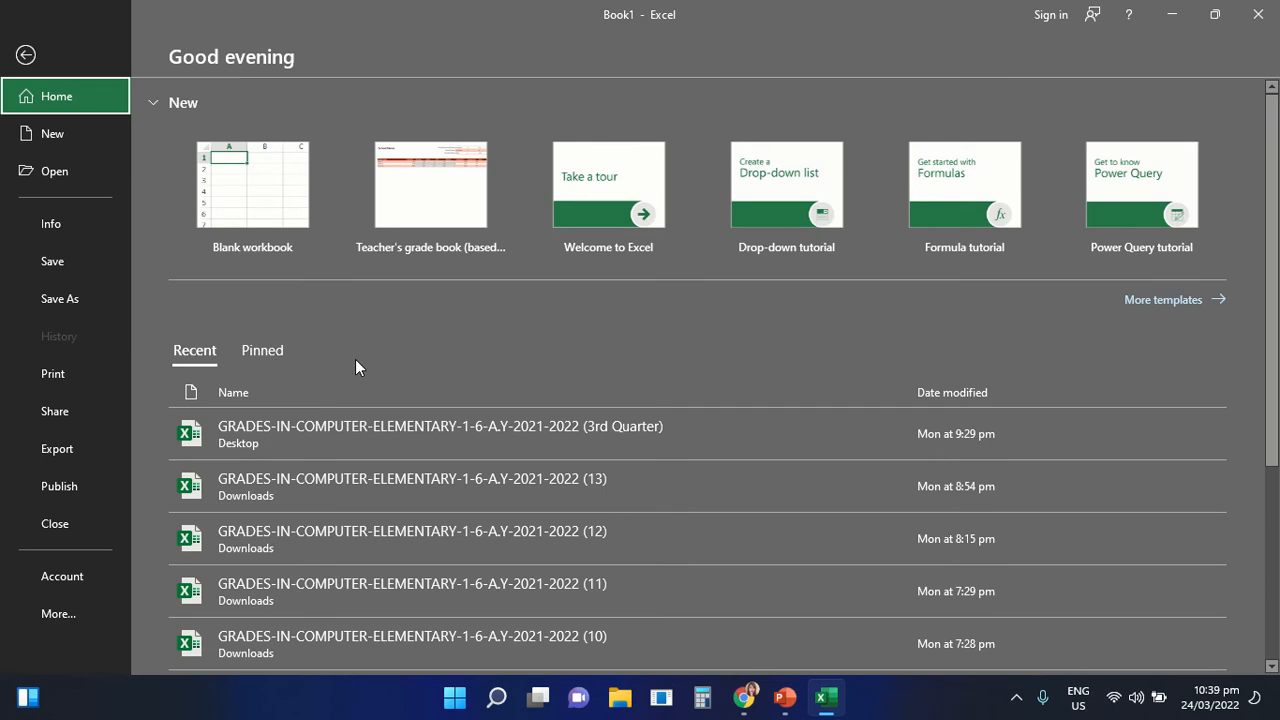
- Create a new blank workbook from the start screen
left_click(27, 57)
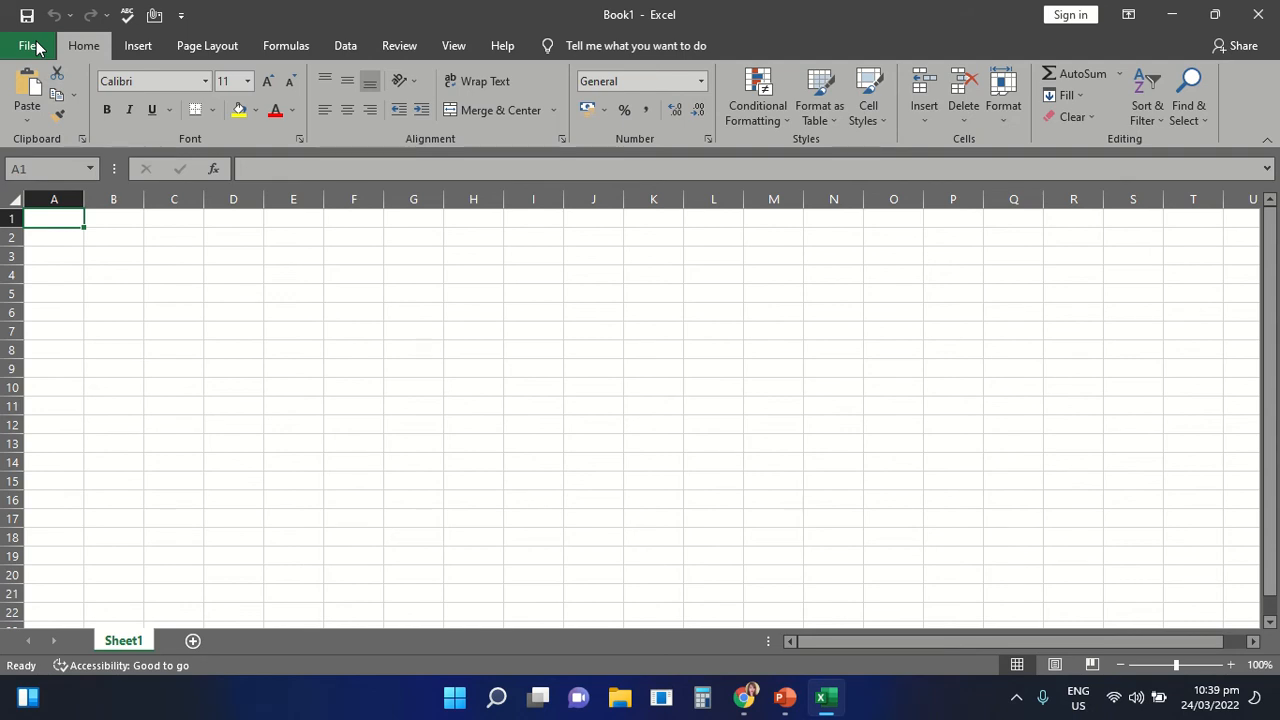
left_click(31, 46)
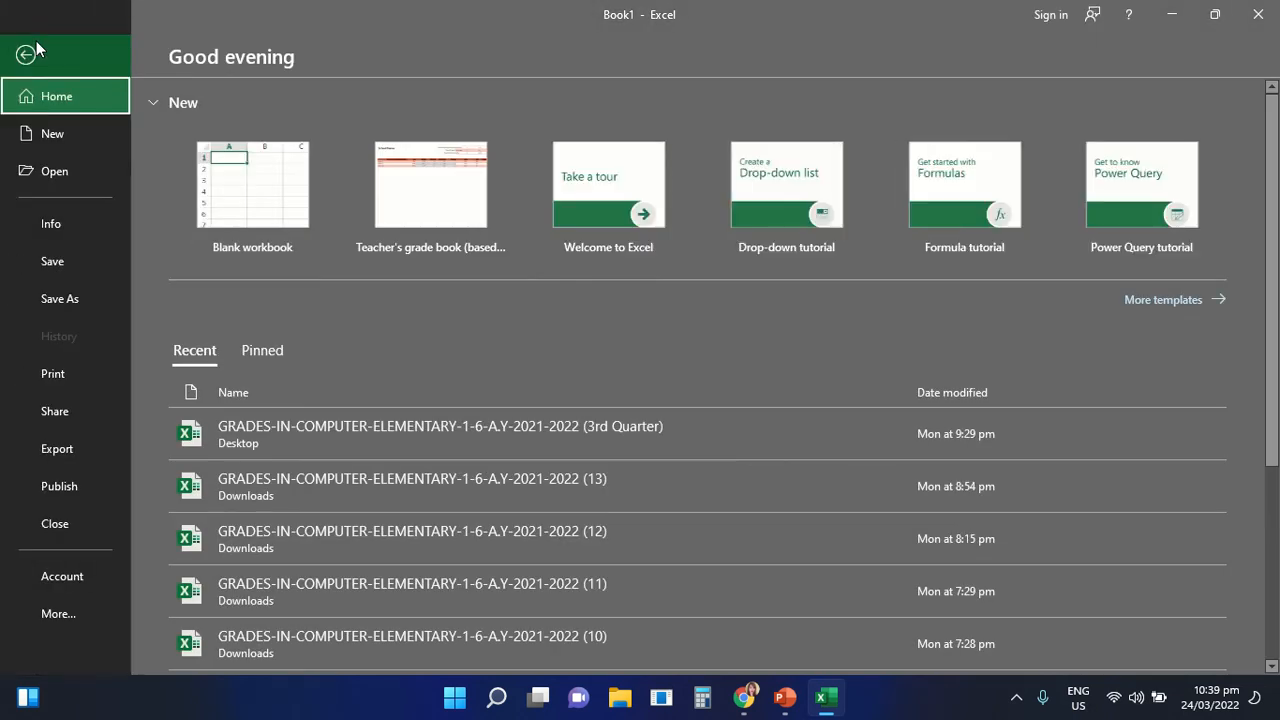
left_click(276, 220)
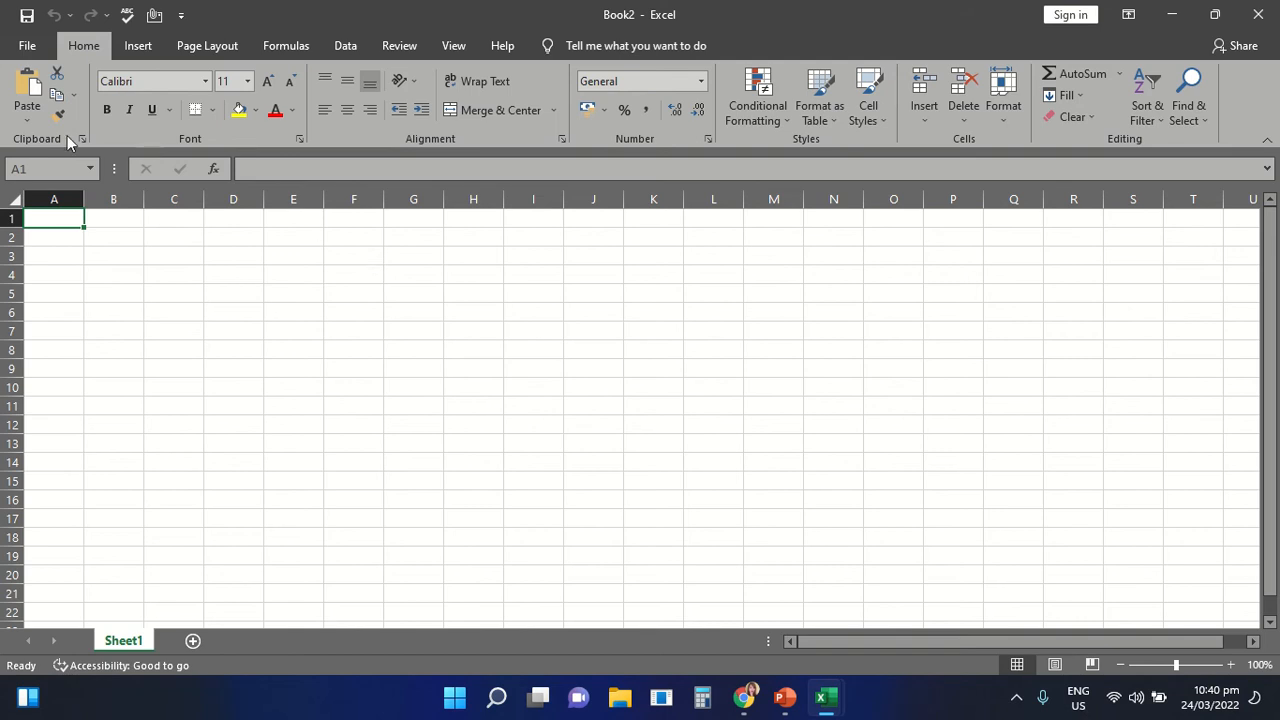
- Open the existing TRAINING 3 workbook from the full list of recent workbooks
left_click(26, 47)
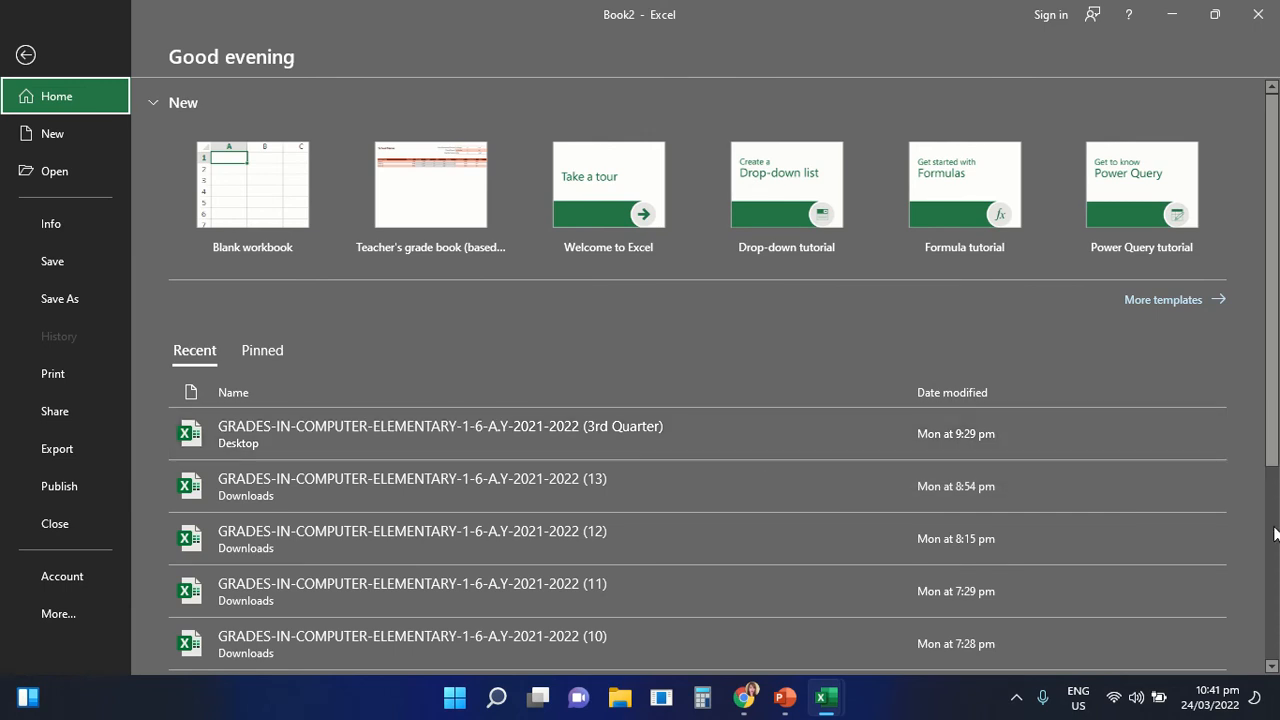
scroll(1274, 534, "down", 5)
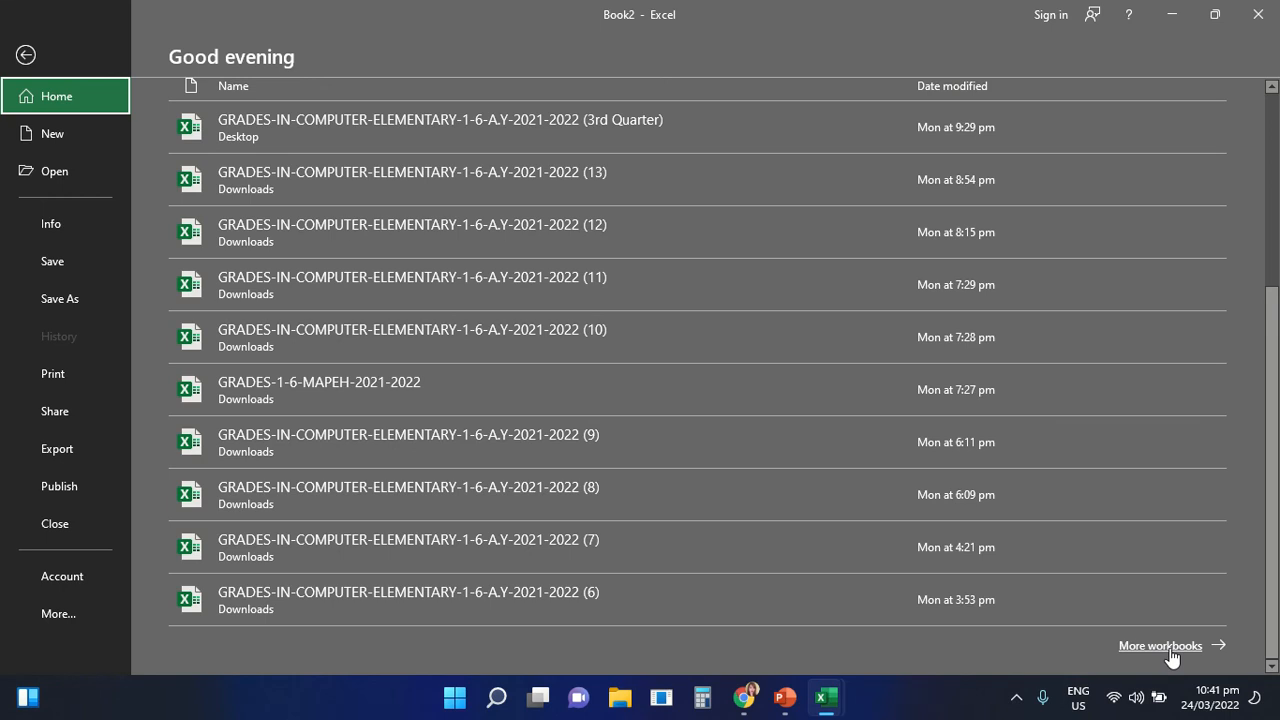
left_click(1172, 656)
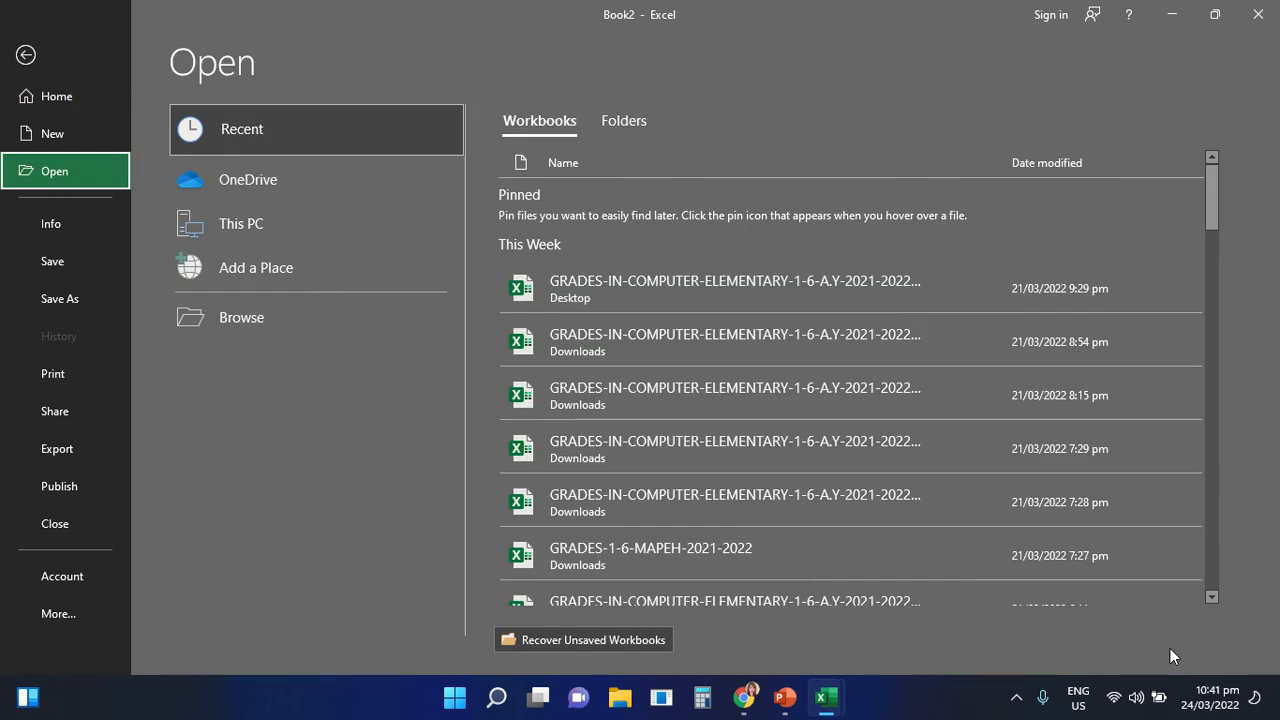
left_click(1211, 570)
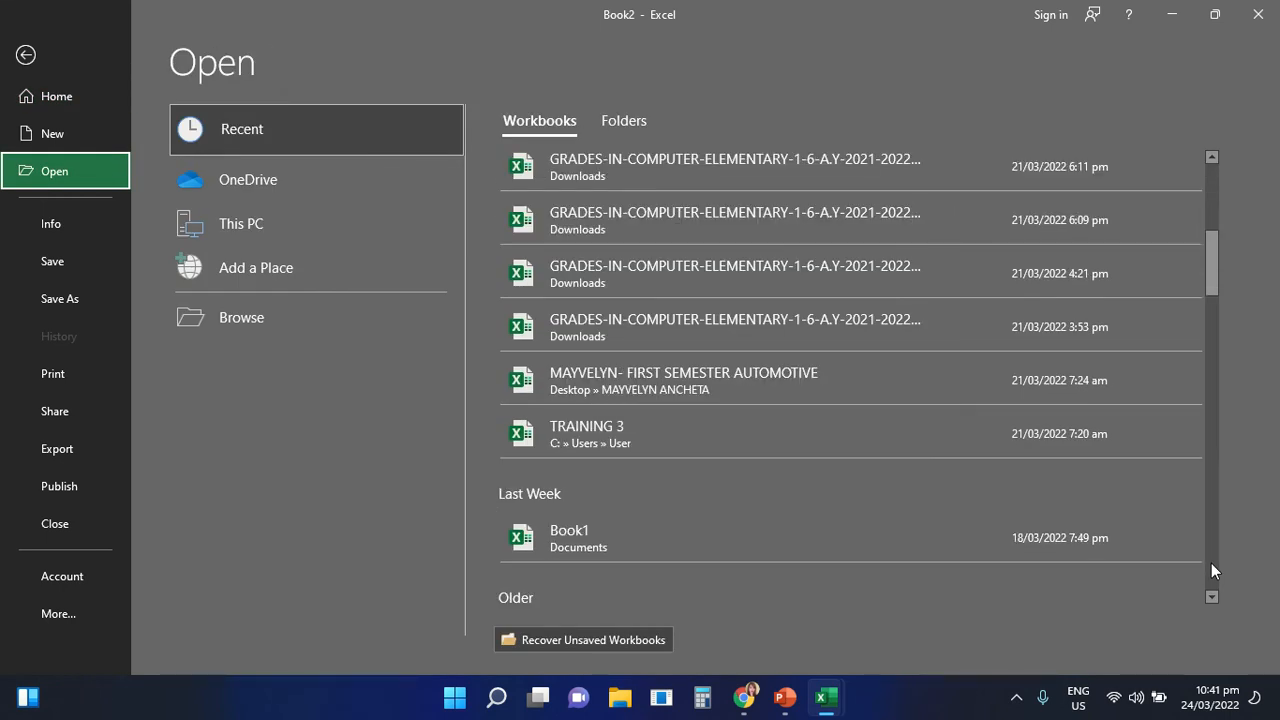
left_click(1214, 201)
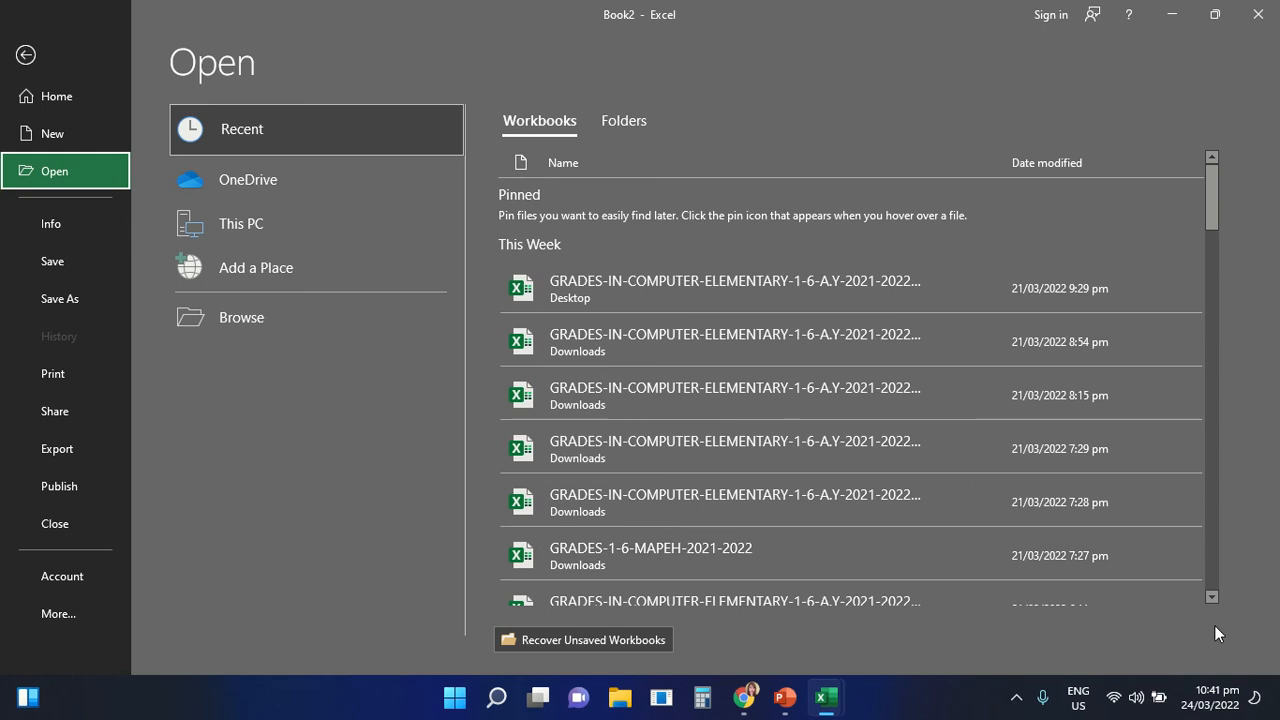
left_click(1212, 597)
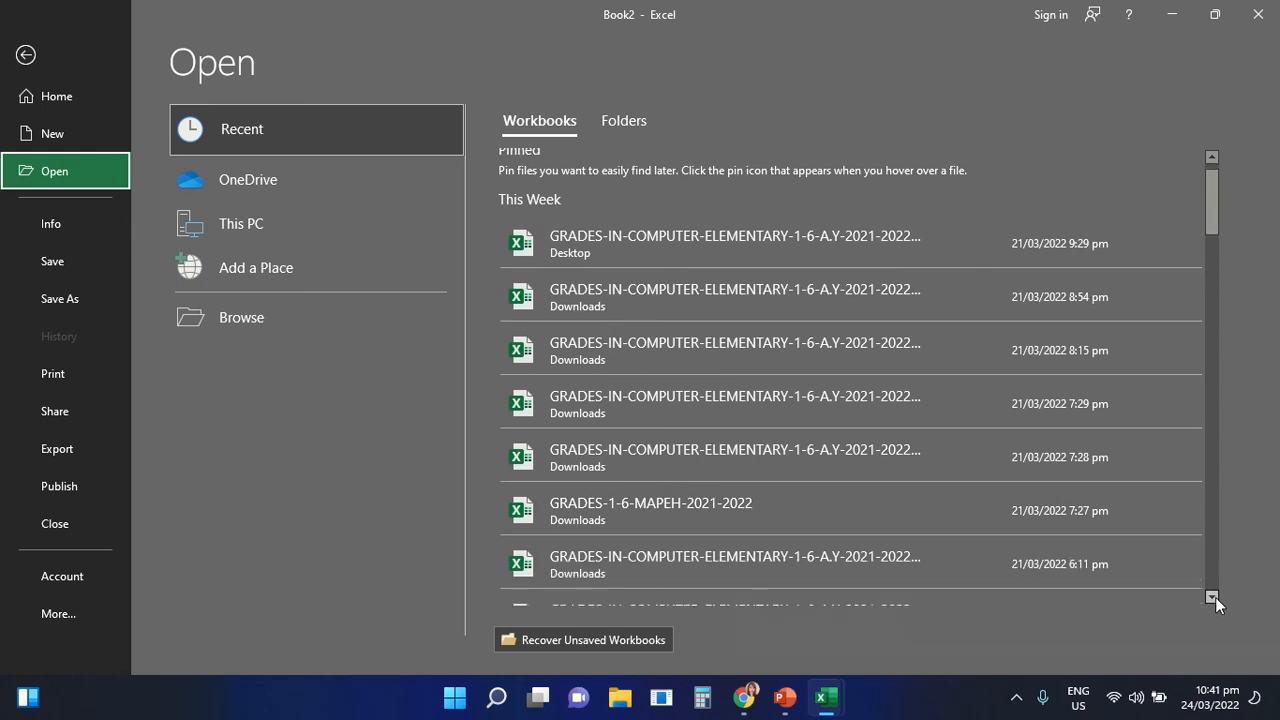
left_click(1213, 597)
left_click(1213, 597)
left_click(1213, 597)
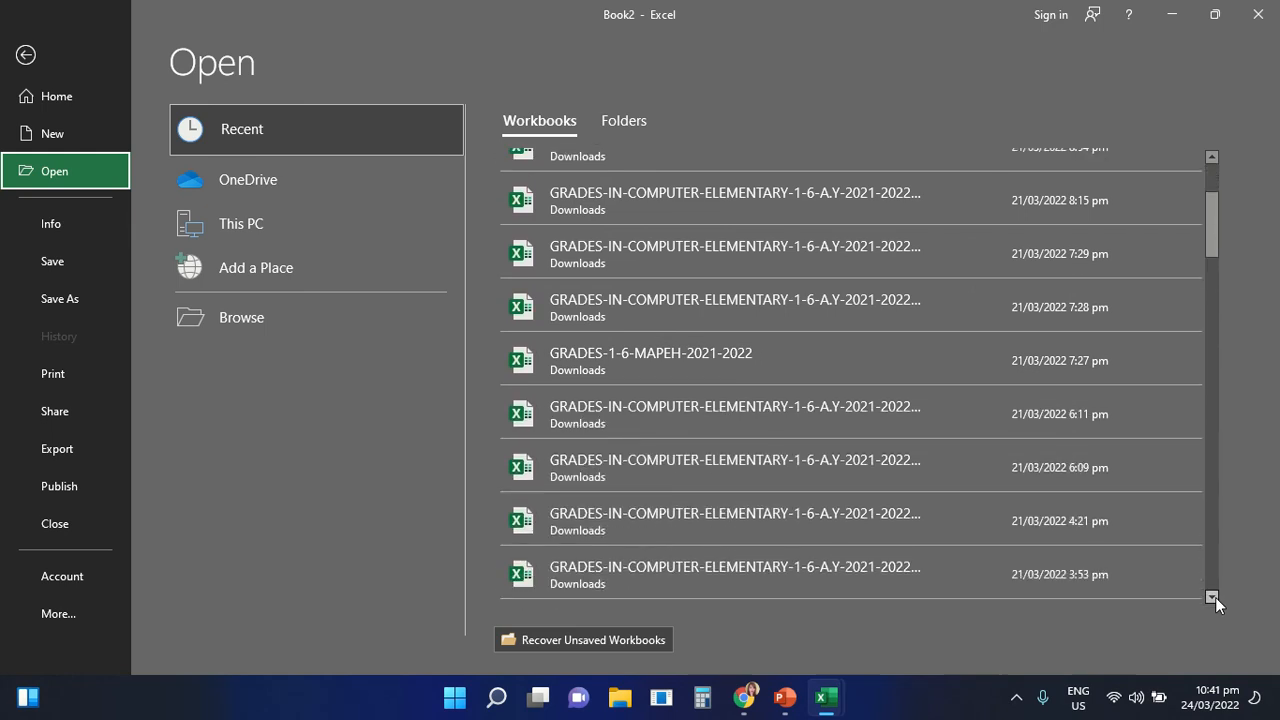
left_click(1213, 597)
left_click(1212, 597)
left_click(1212, 597)
left_click(1212, 597)
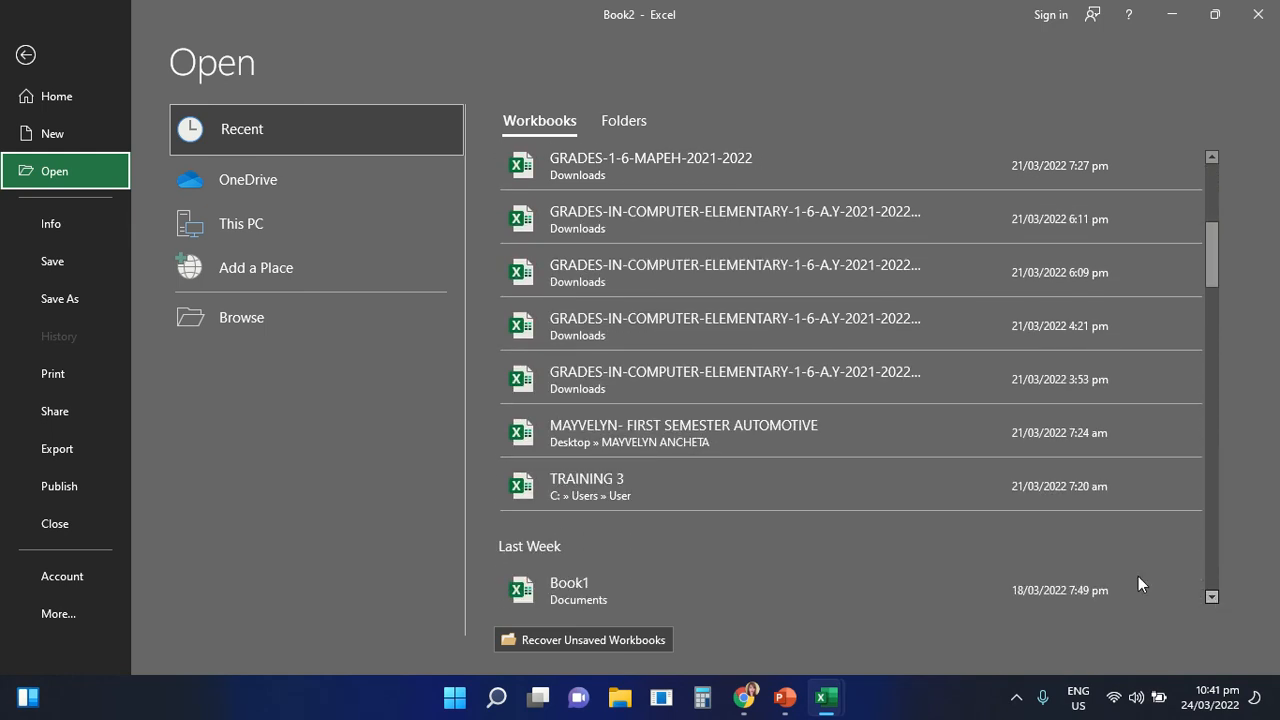
left_click(751, 491)
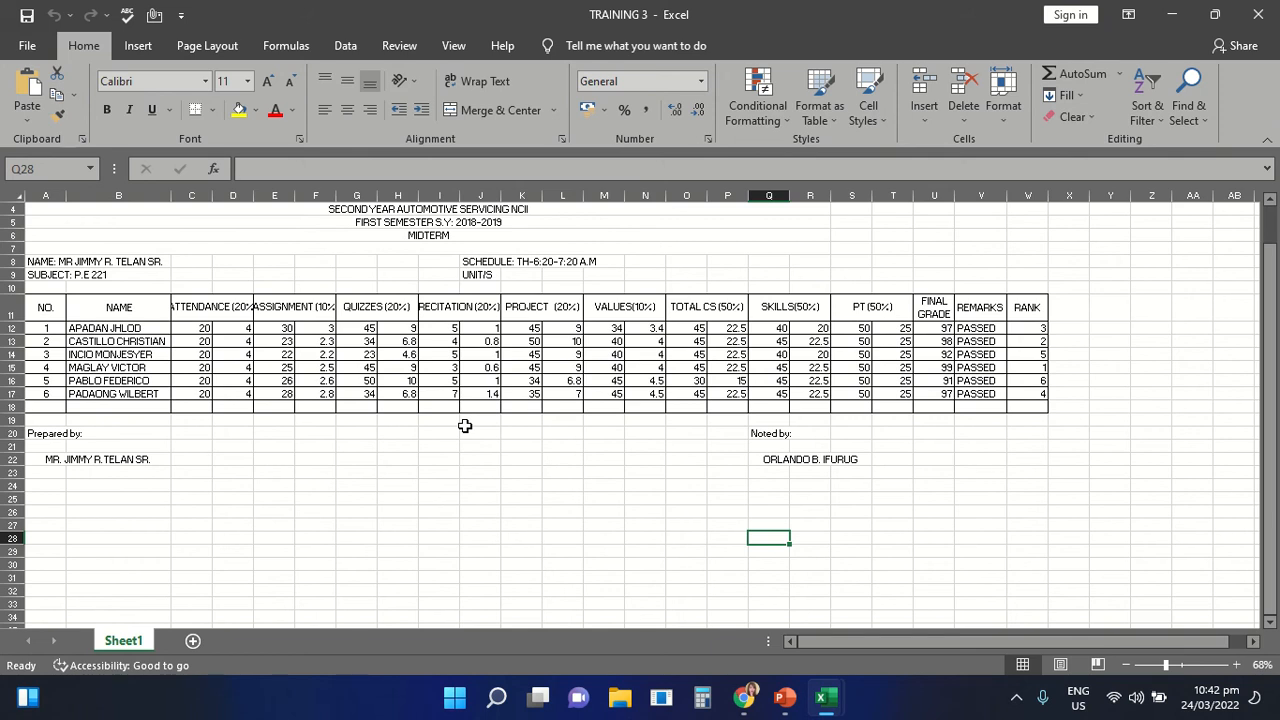
- Start saving a copy of the workbook under a new name, with the Desktop as its location
left_click(27, 47)
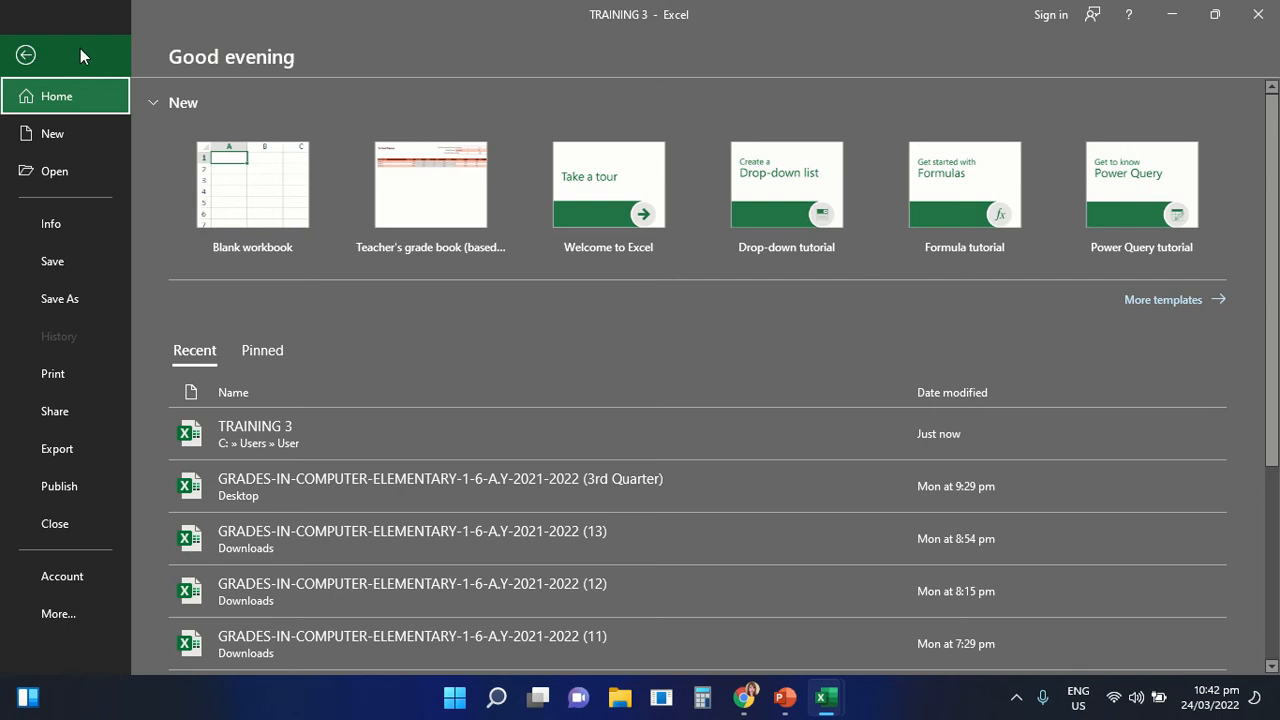
left_click(78, 303)
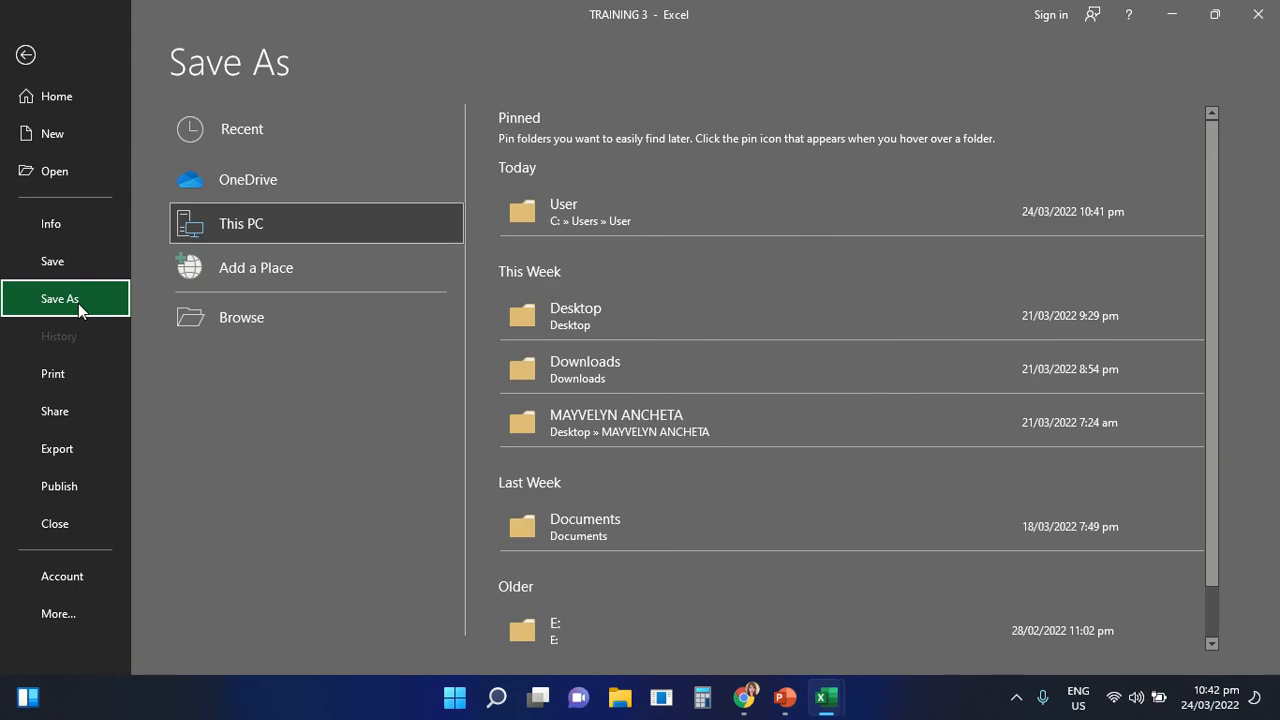
left_click(631, 324)
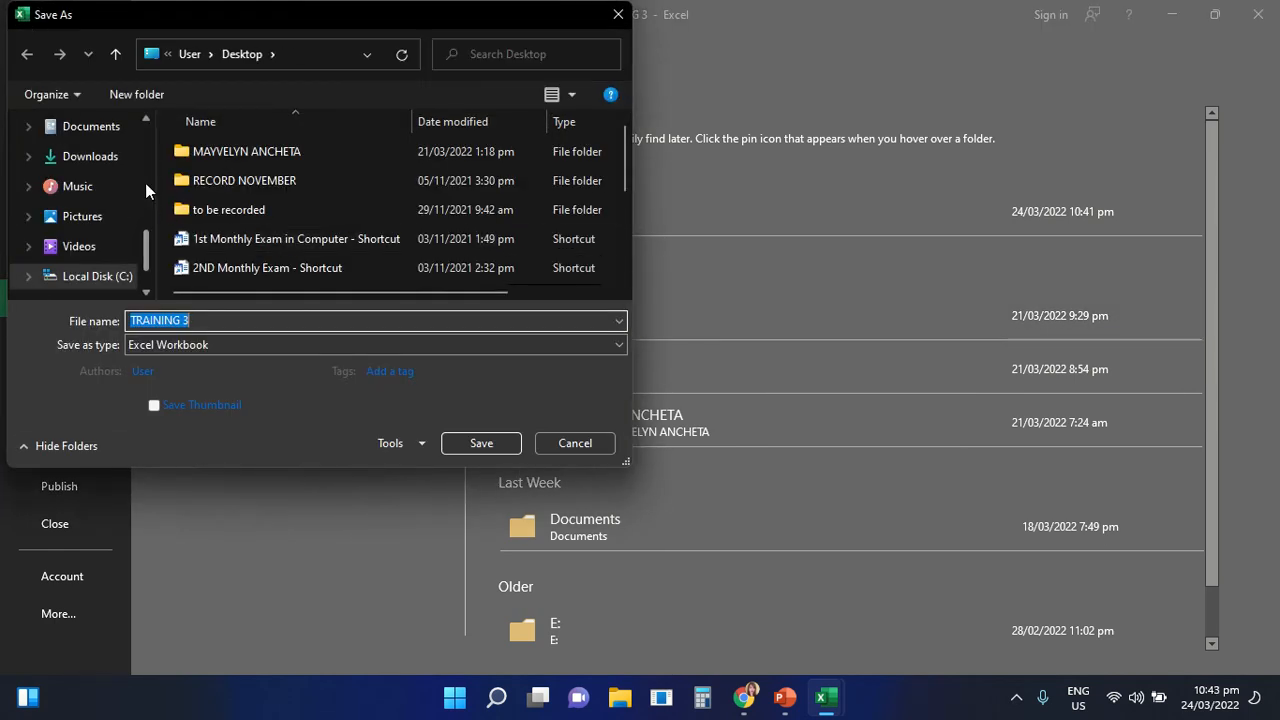
scroll(145, 183, "up", 2)
scroll(143, 159, "up", 3)
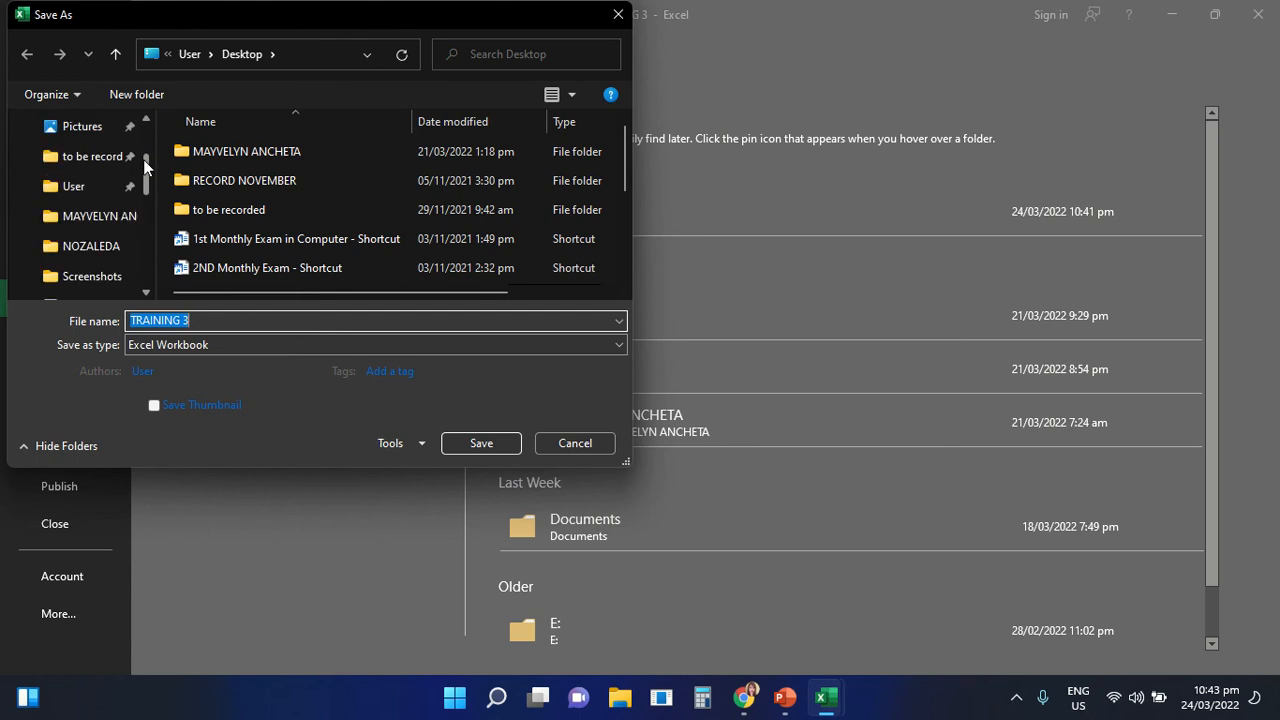
scroll(146, 139, "up", 2)
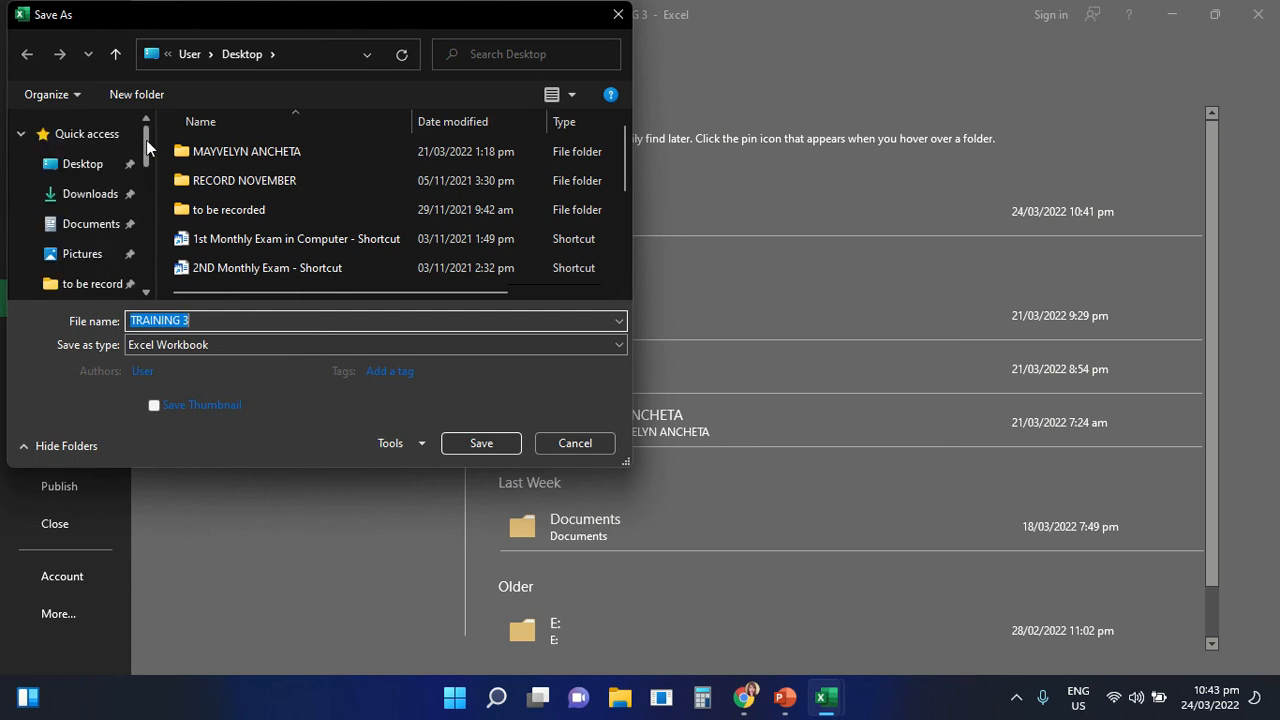
left_click(83, 167)
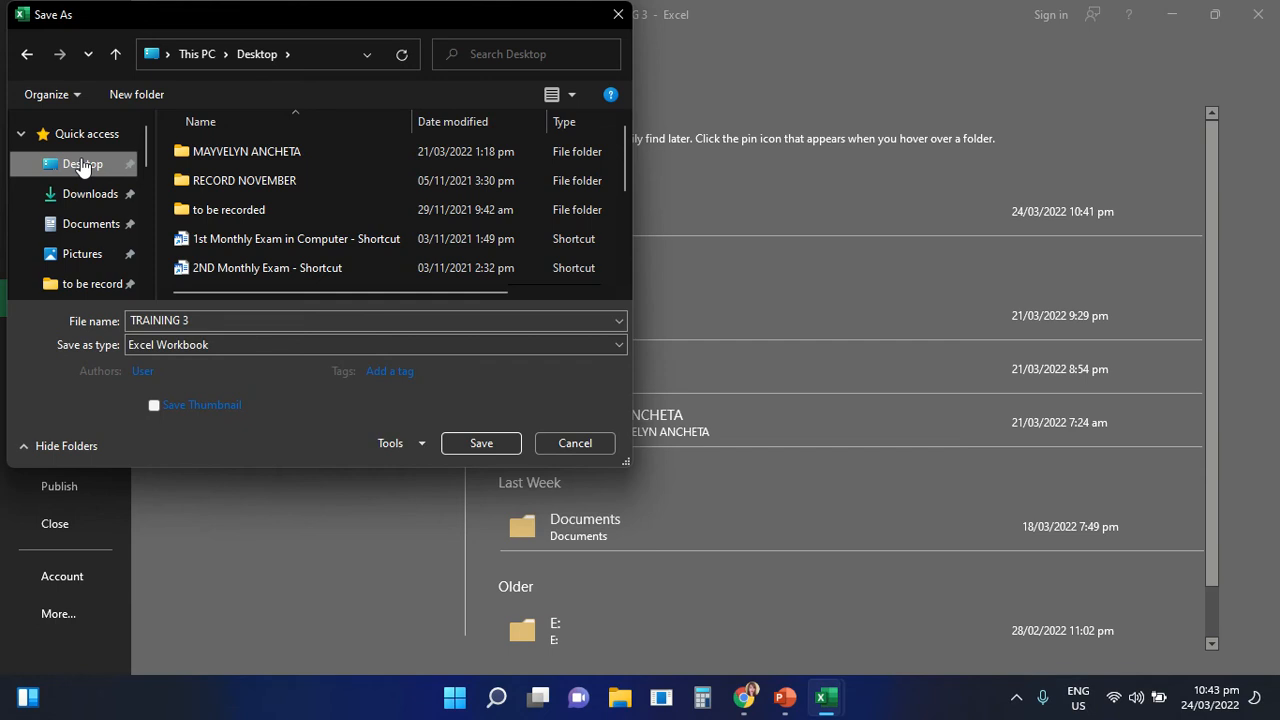
- Change the file name to TRAINING 12 and save the copy
left_click(206, 316)
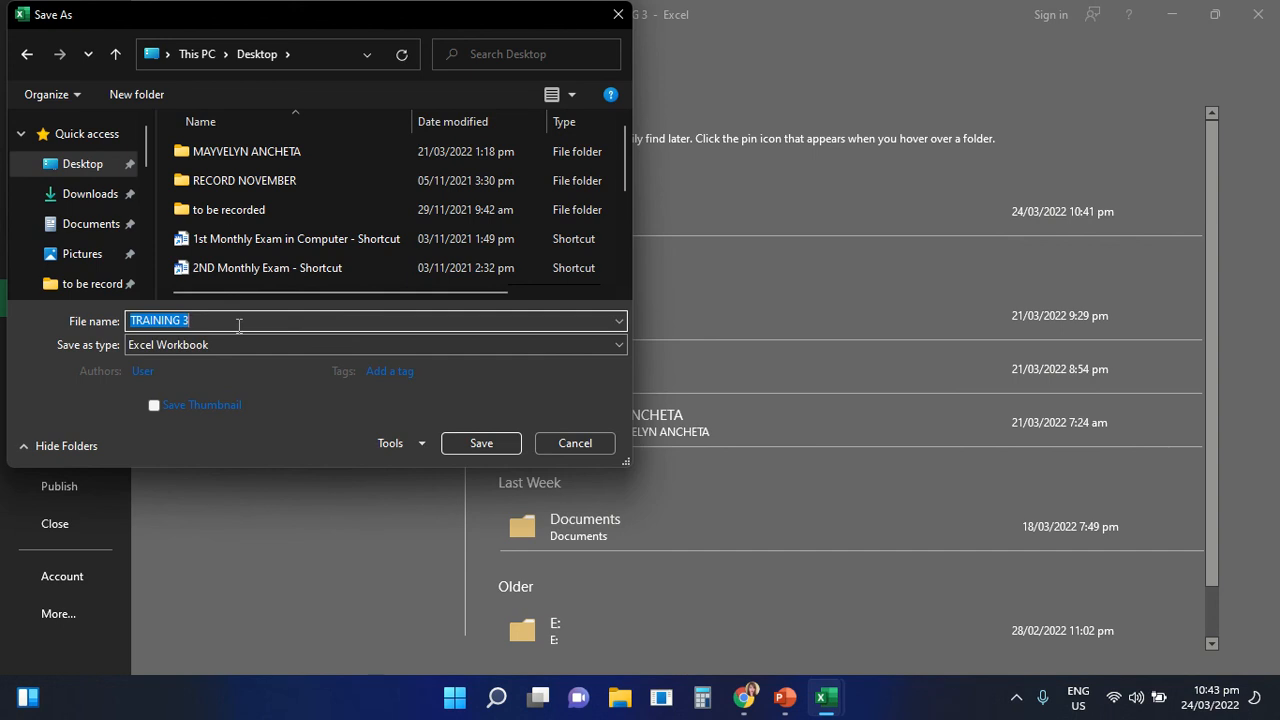
left_click(241, 322)
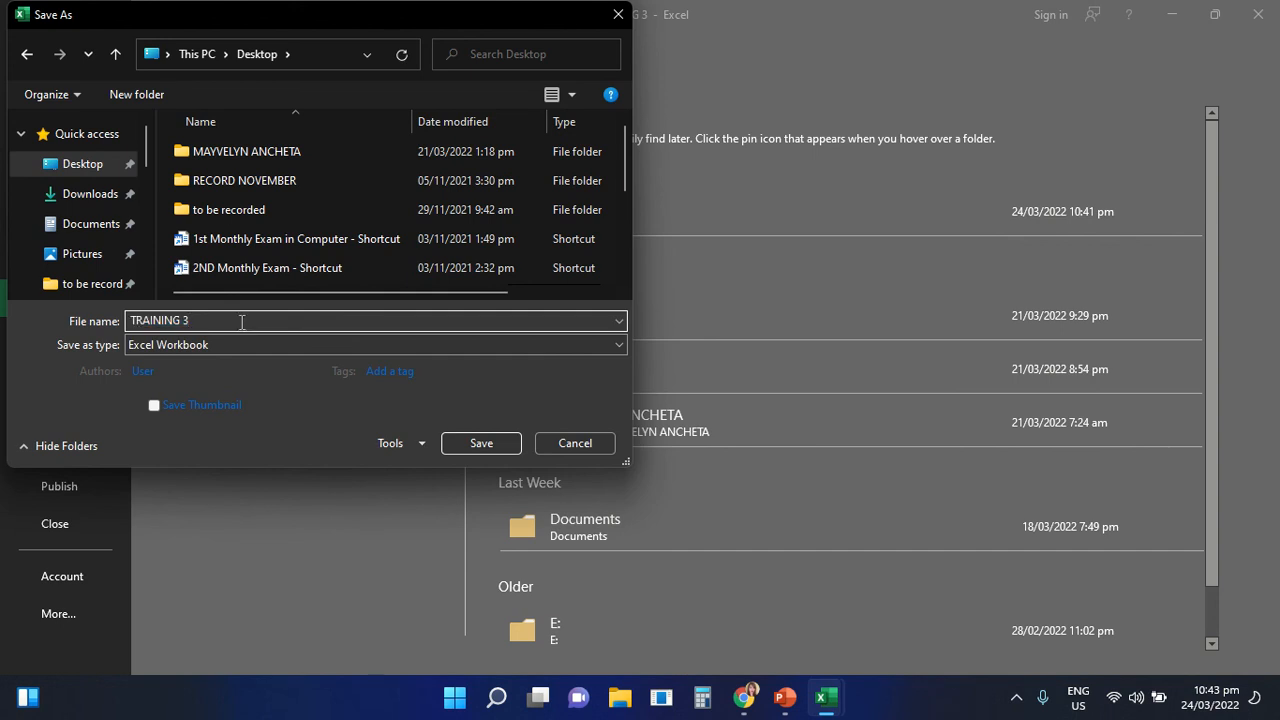
key("BackSpace")
type("12")
left_click(474, 448)
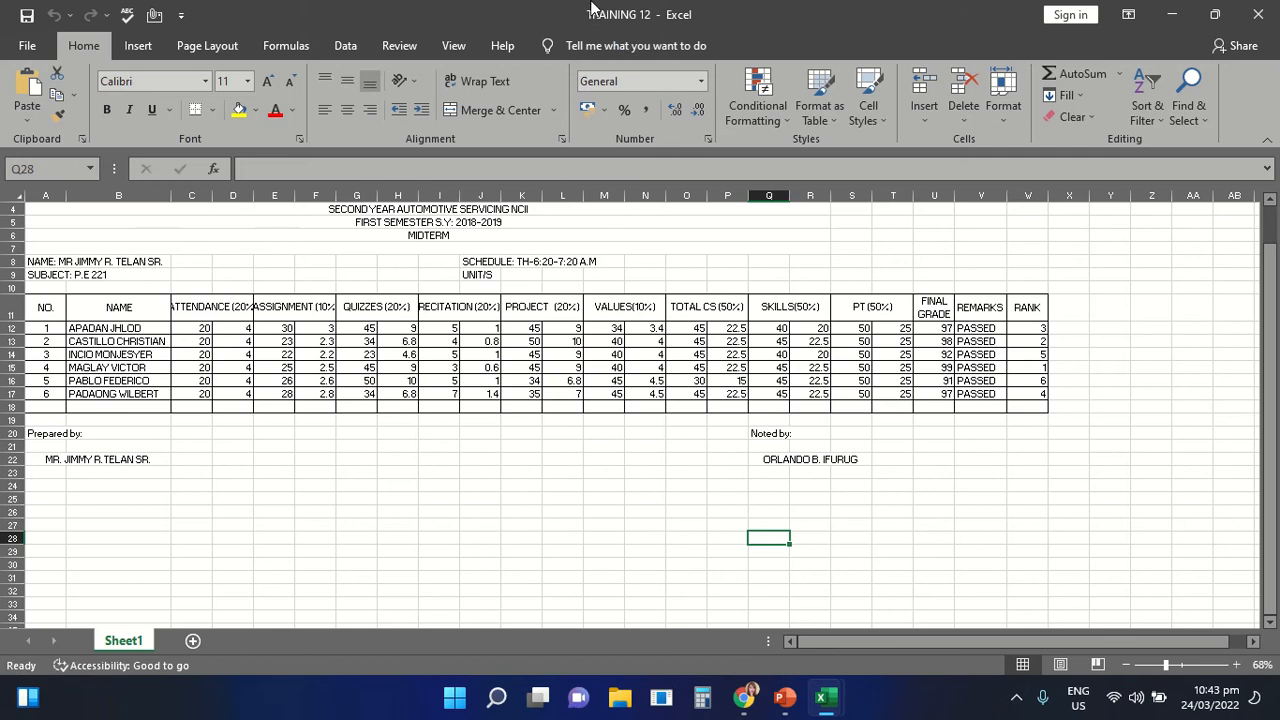
mouse_move(828, 8)
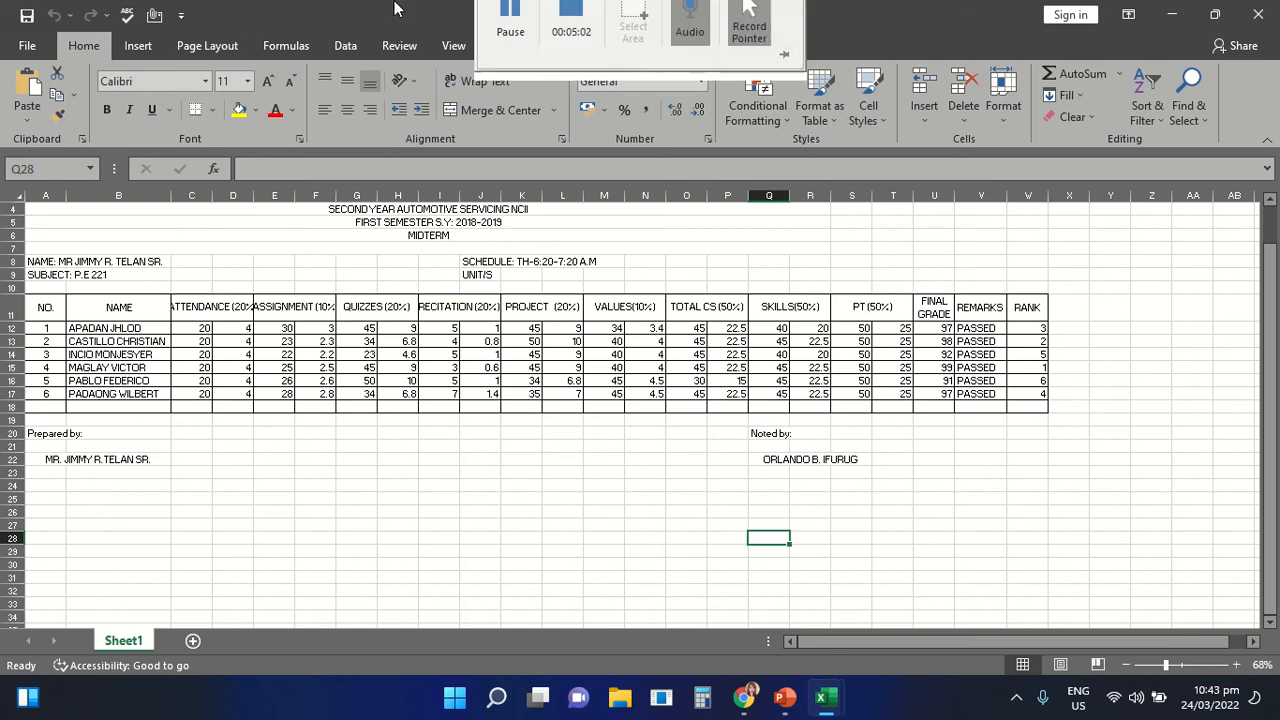
left_click(434, 354)
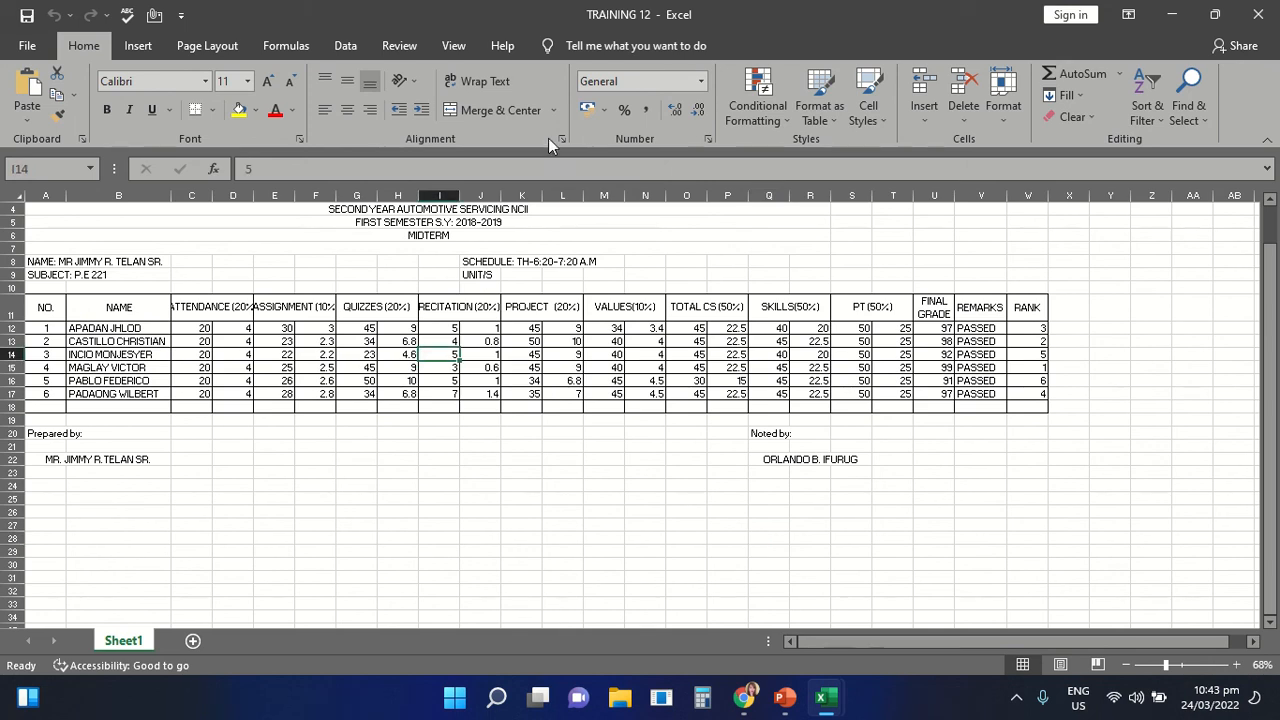
mouse_move(543, 14)
mouse_move(417, 3)
left_click(372, 563)
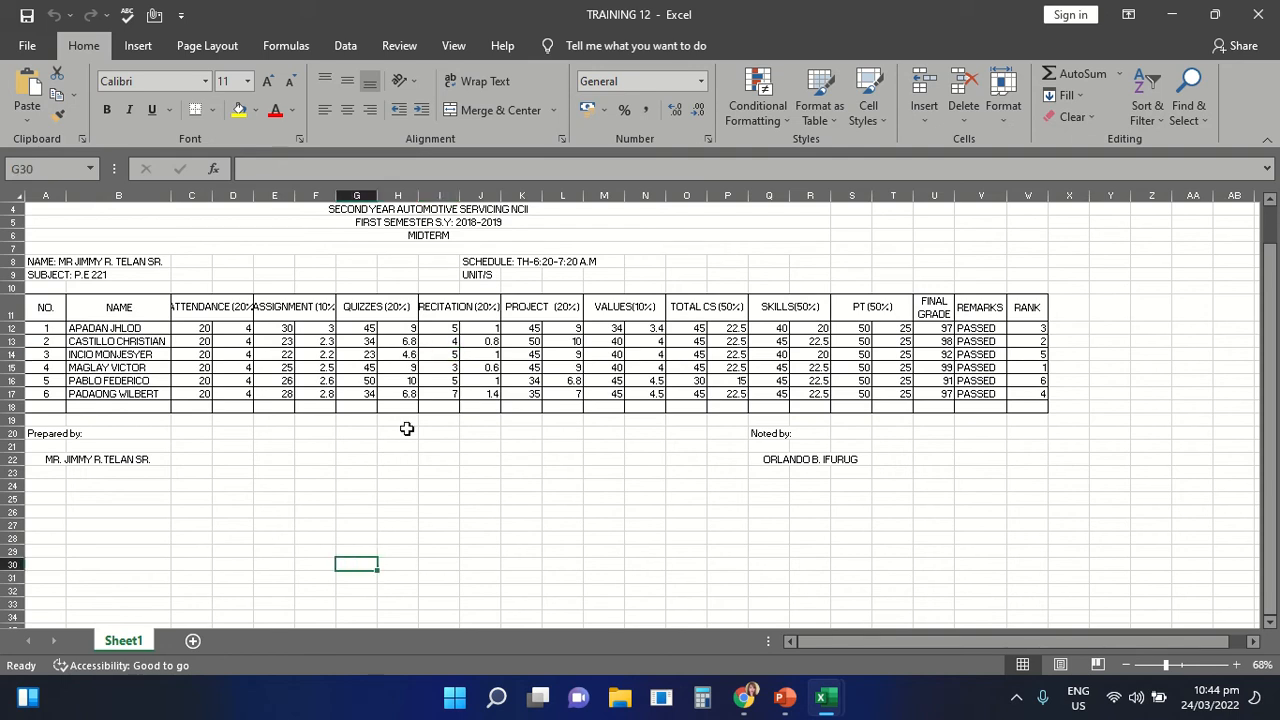
- Examine the formulas and raw scores in the quizzes, recitation, values and assignment columns of the grade table
left_click(398, 355)
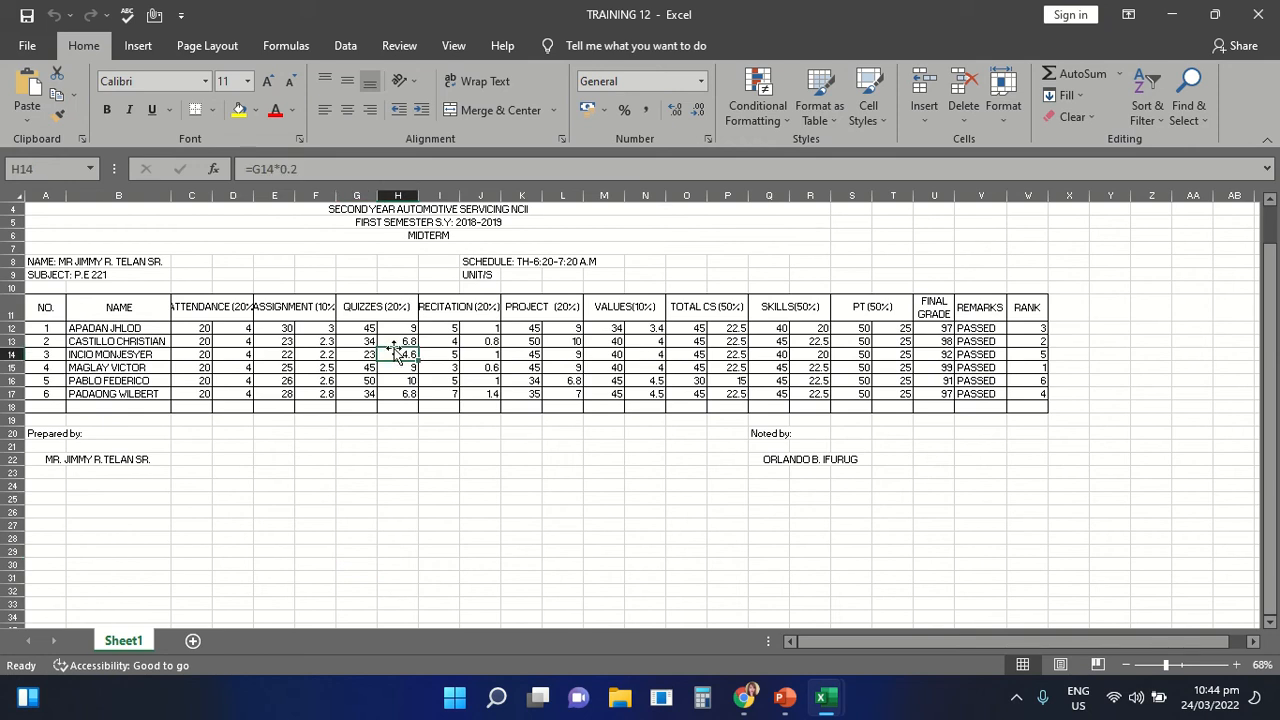
left_click(494, 354)
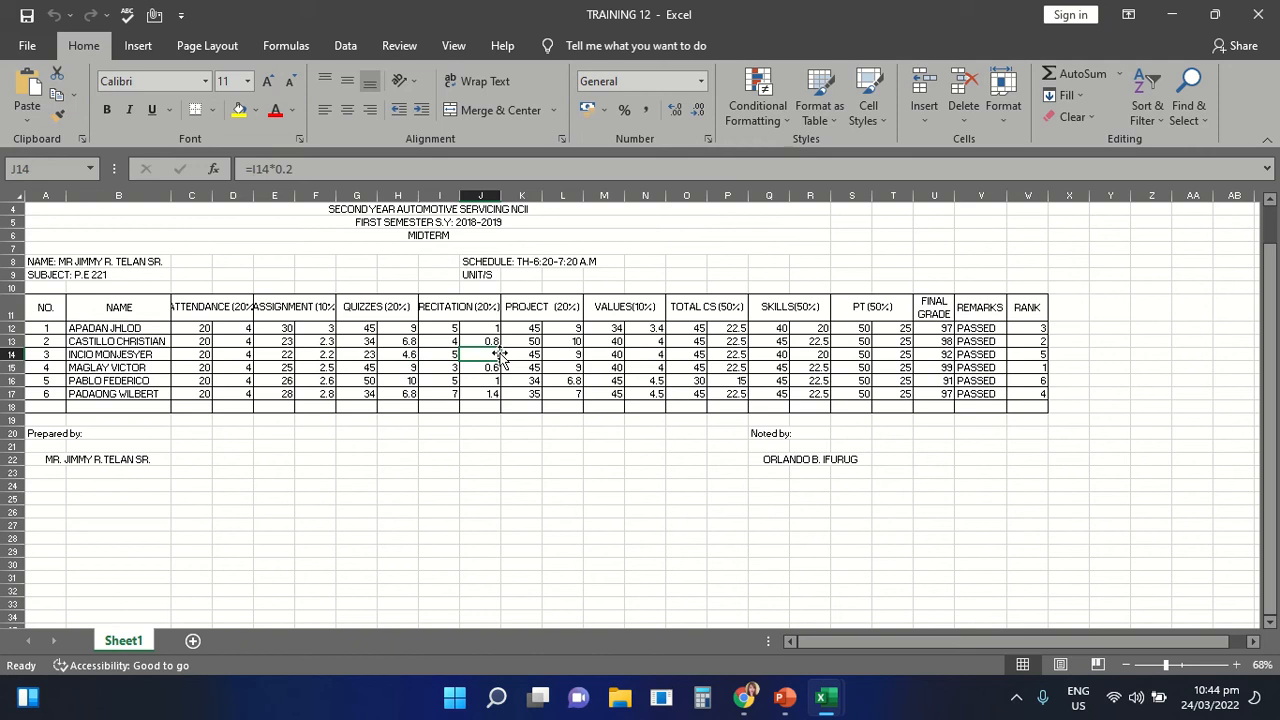
left_click(648, 328)
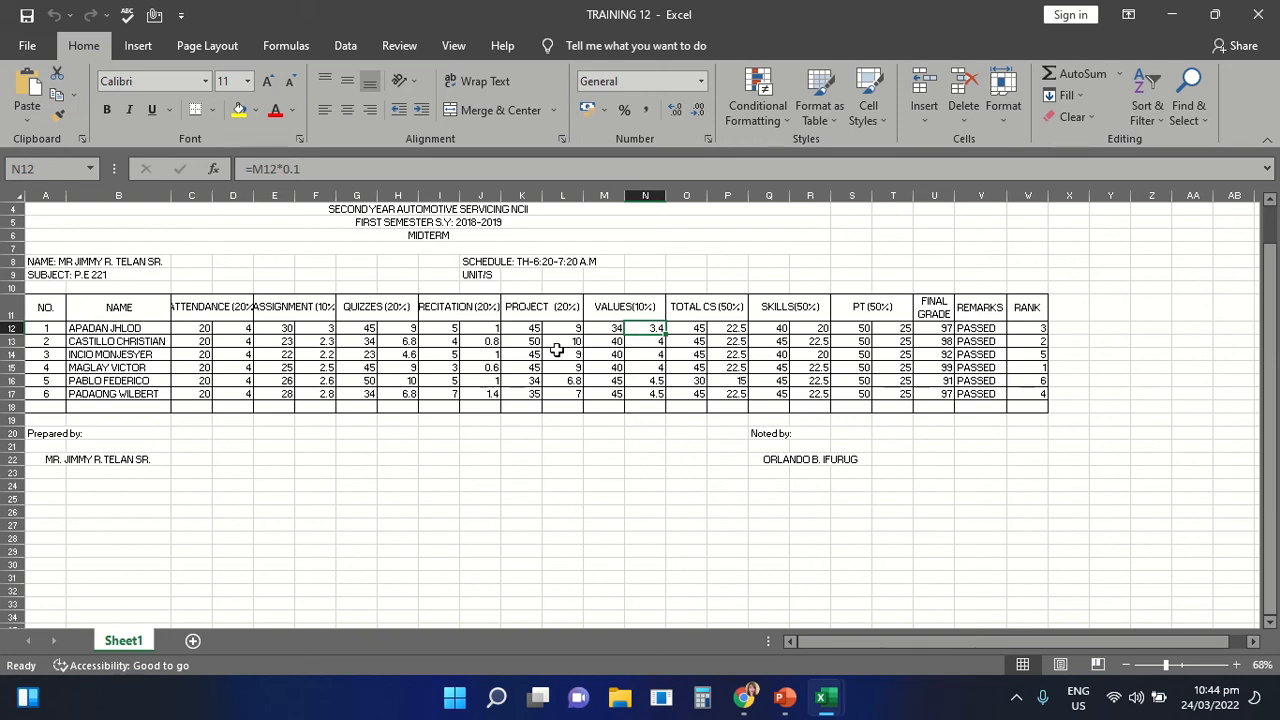
left_click(390, 341)
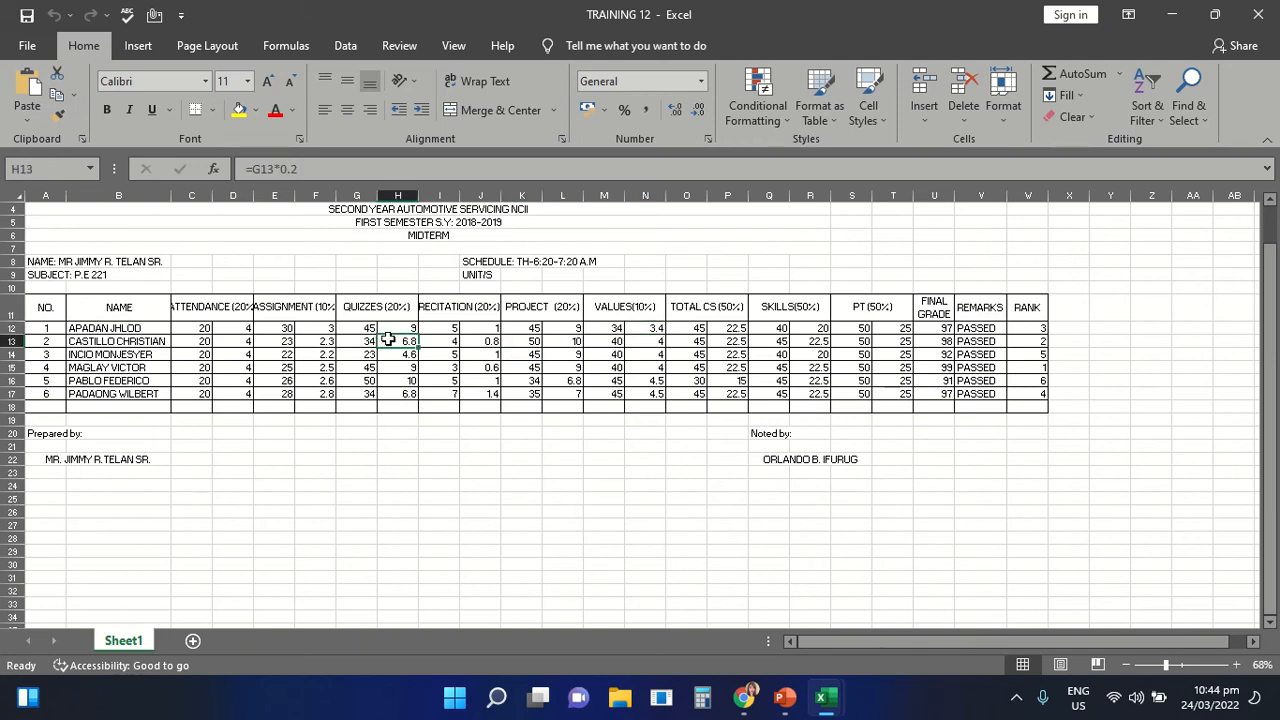
left_click(299, 340)
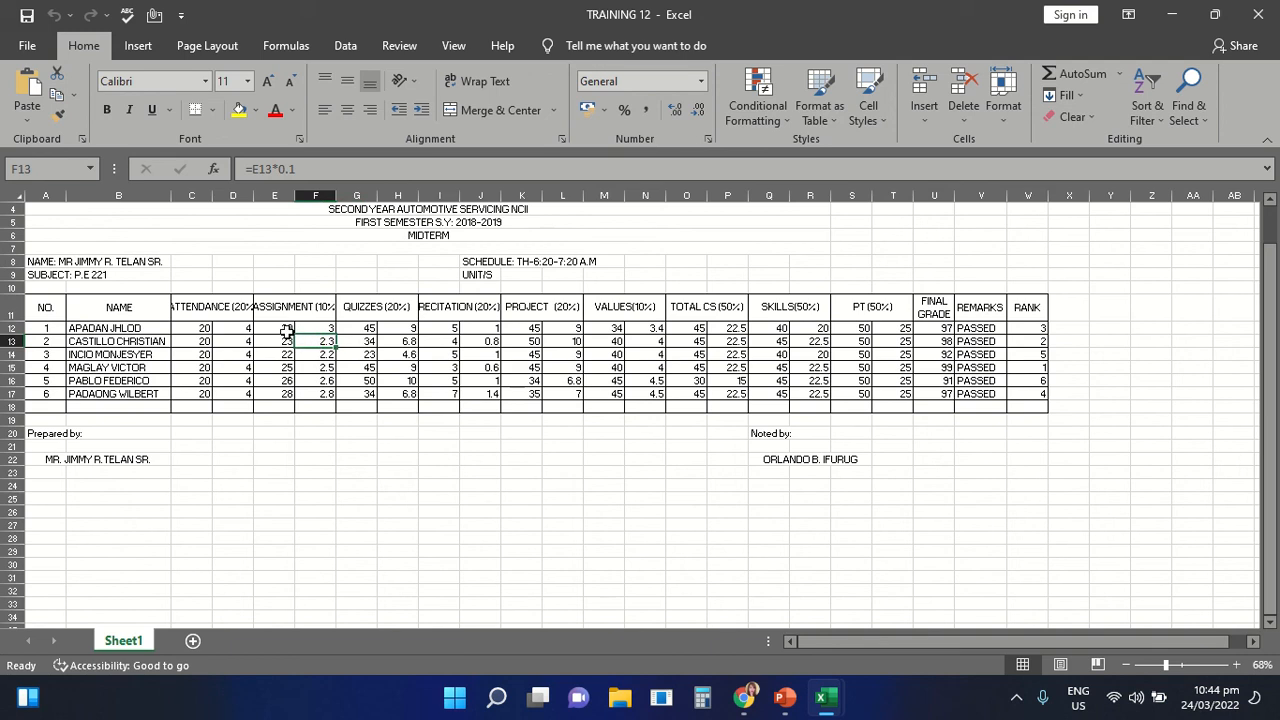
left_click(286, 329)
left_click(282, 341)
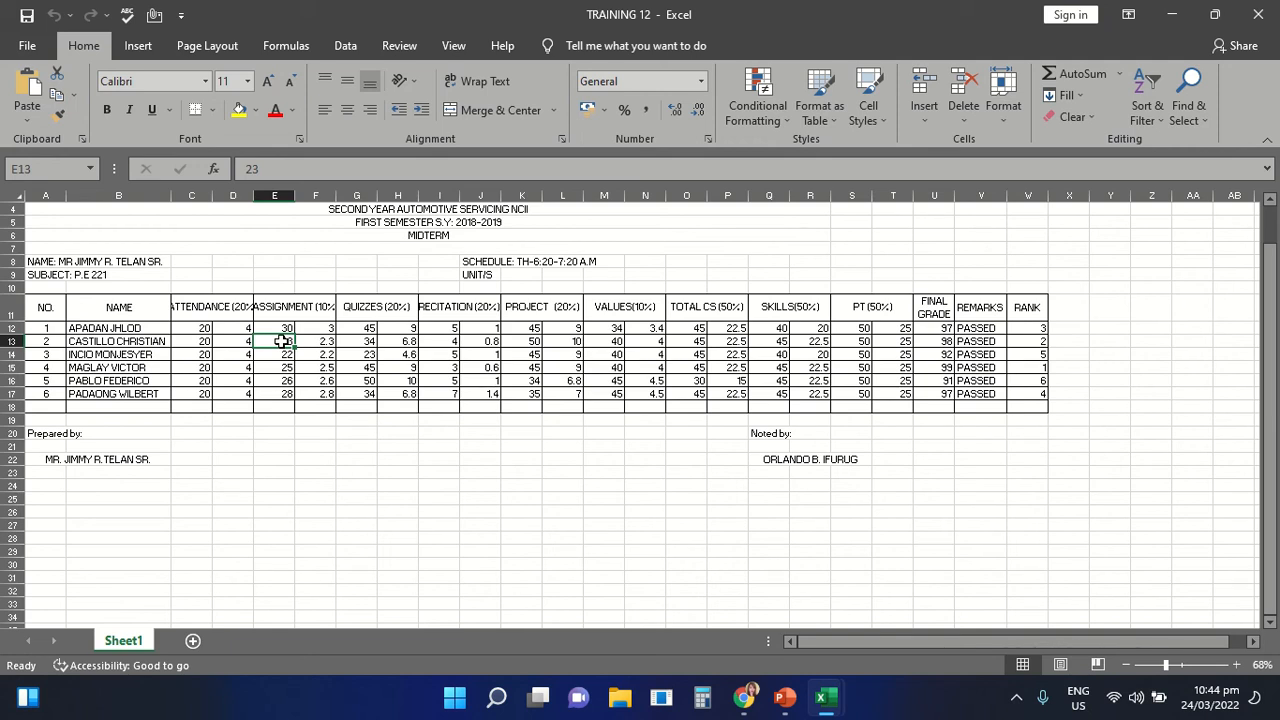
left_click(443, 393)
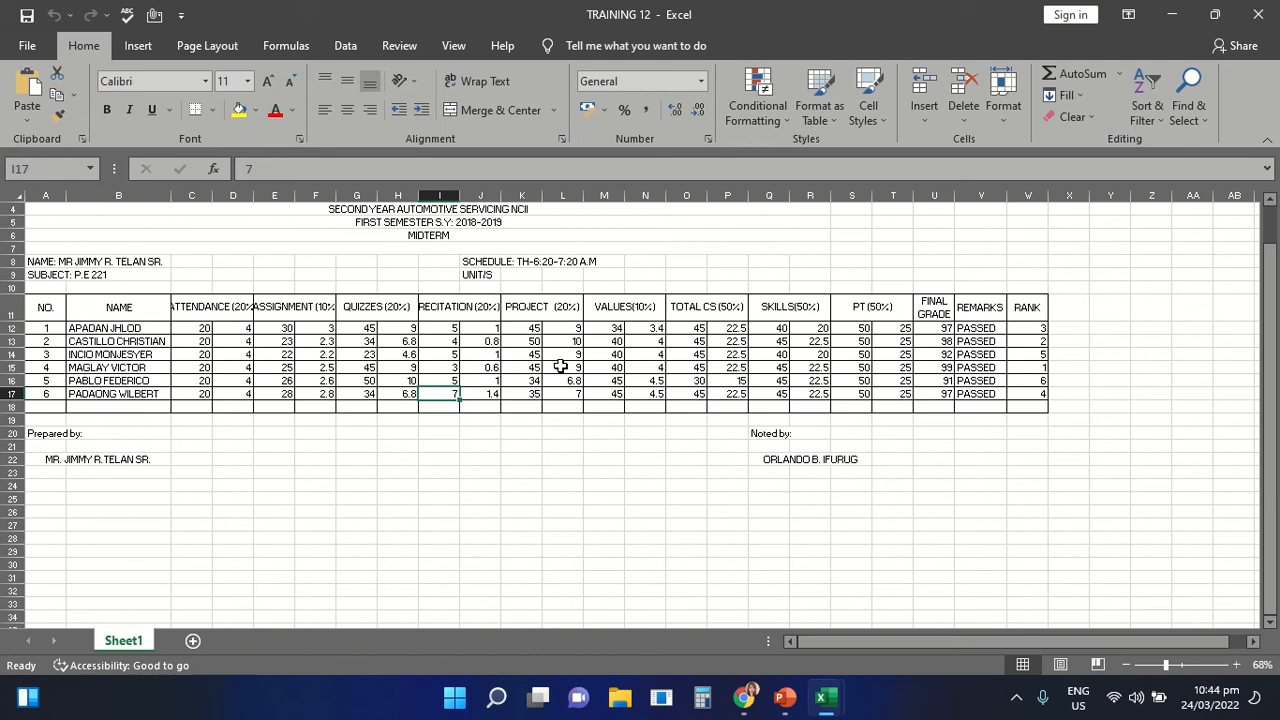
- Magnify the worksheet to 268% and select cell L15 in the project column
left_click(1152, 670)
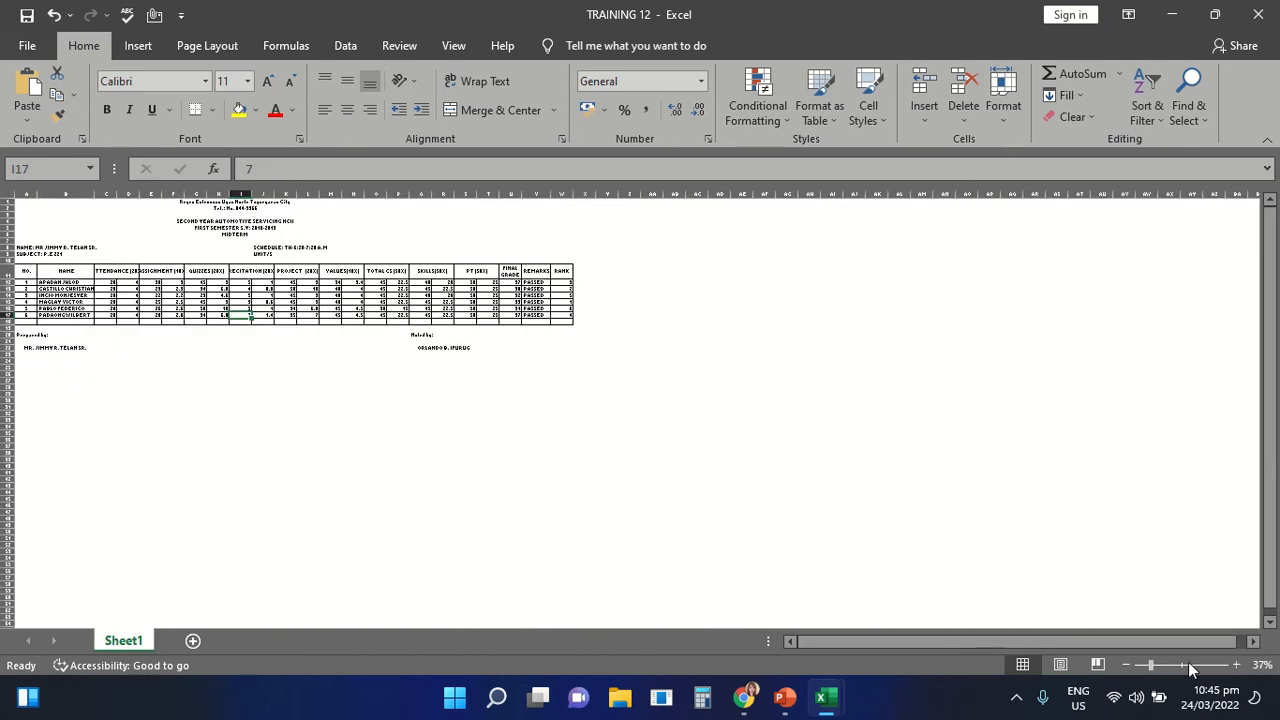
left_click(1187, 664)
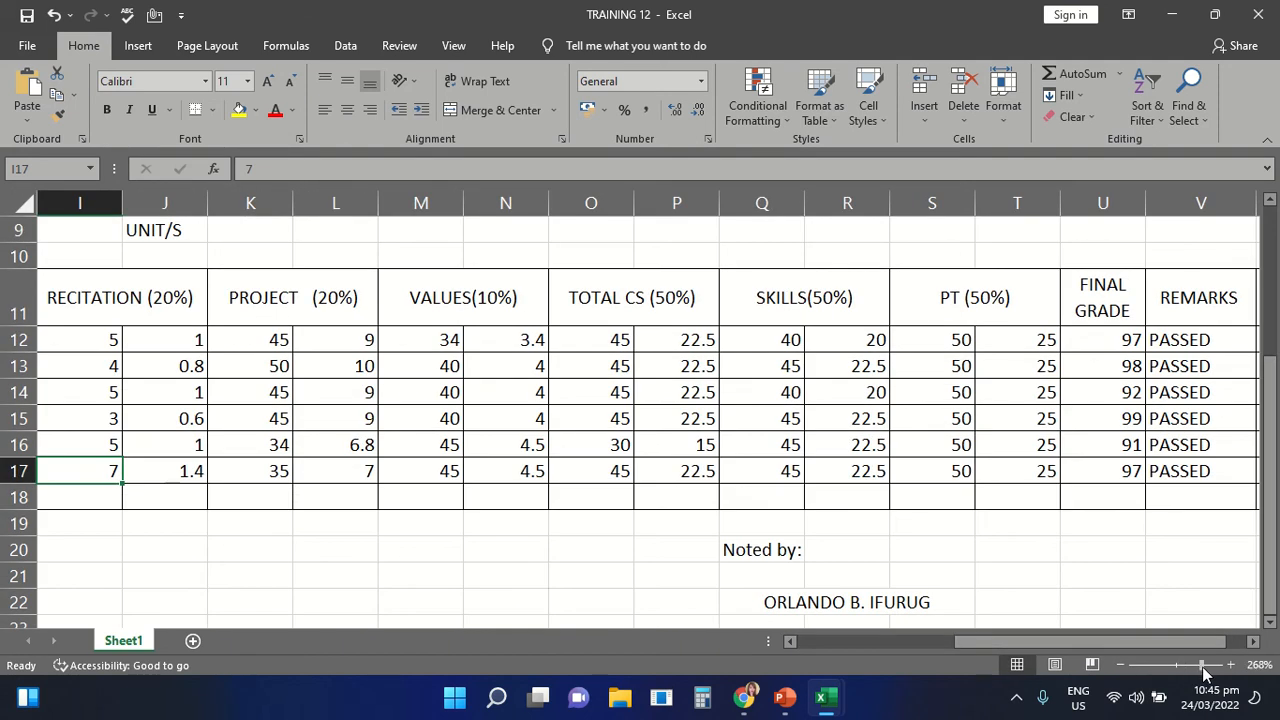
left_click(1204, 668)
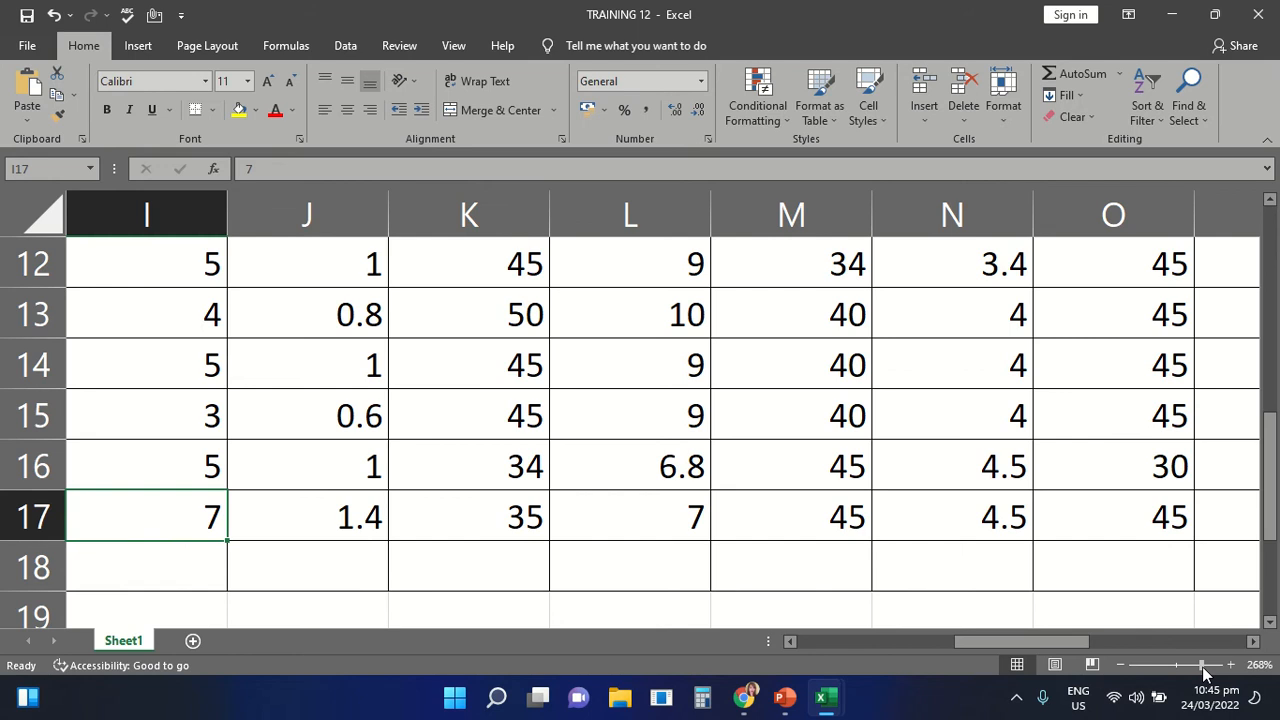
left_click(636, 429)
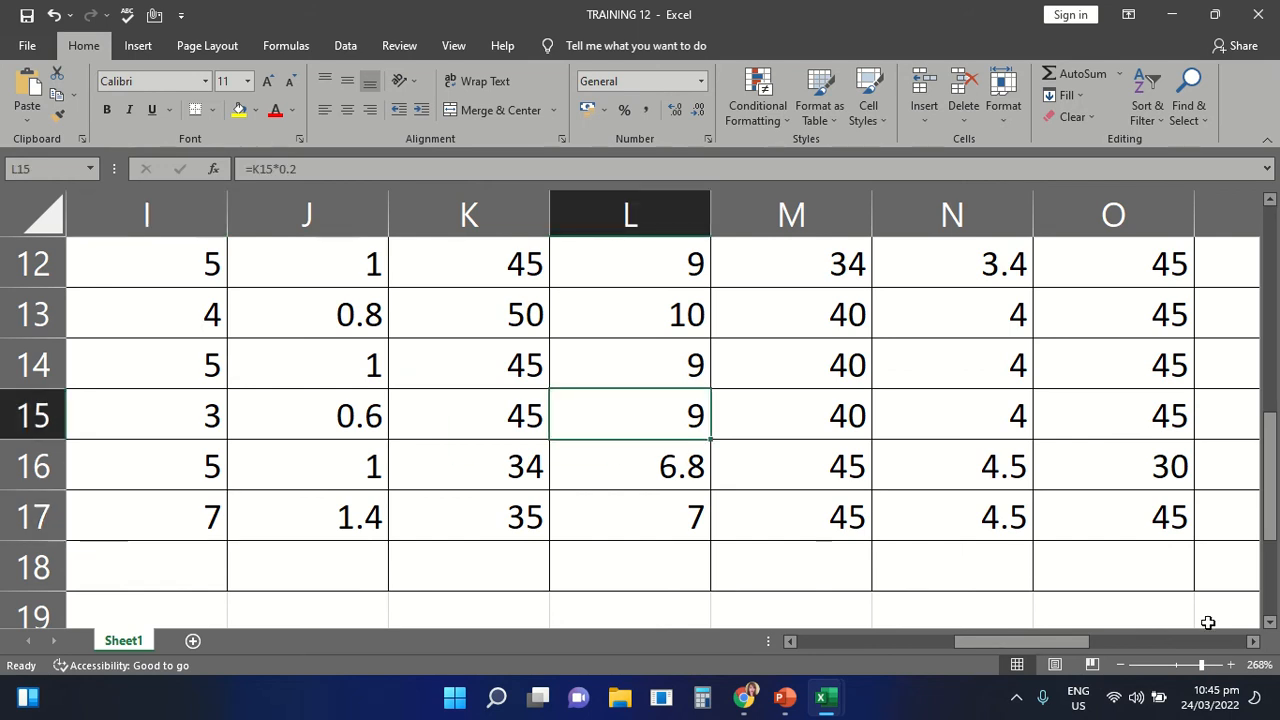
- Magnify the worksheet to 328% and select cells L14, L13, M13 and M14 one after another
left_click(1209, 666)
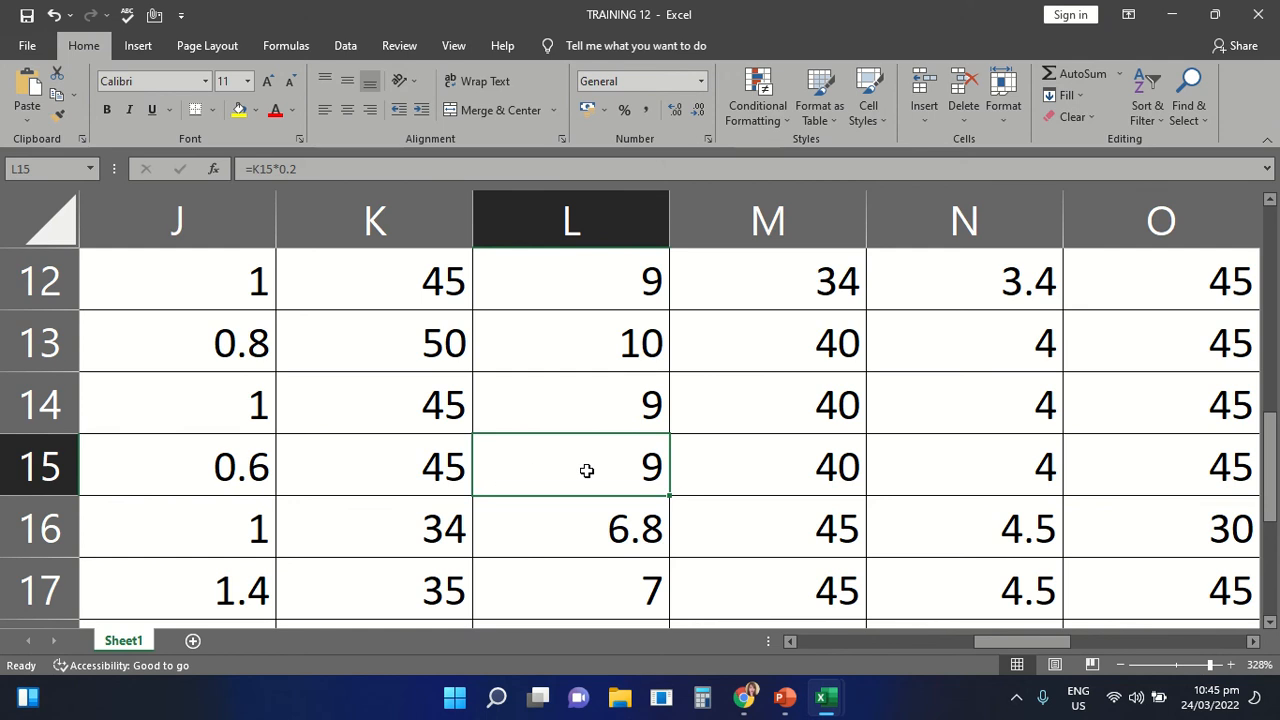
left_click(594, 408)
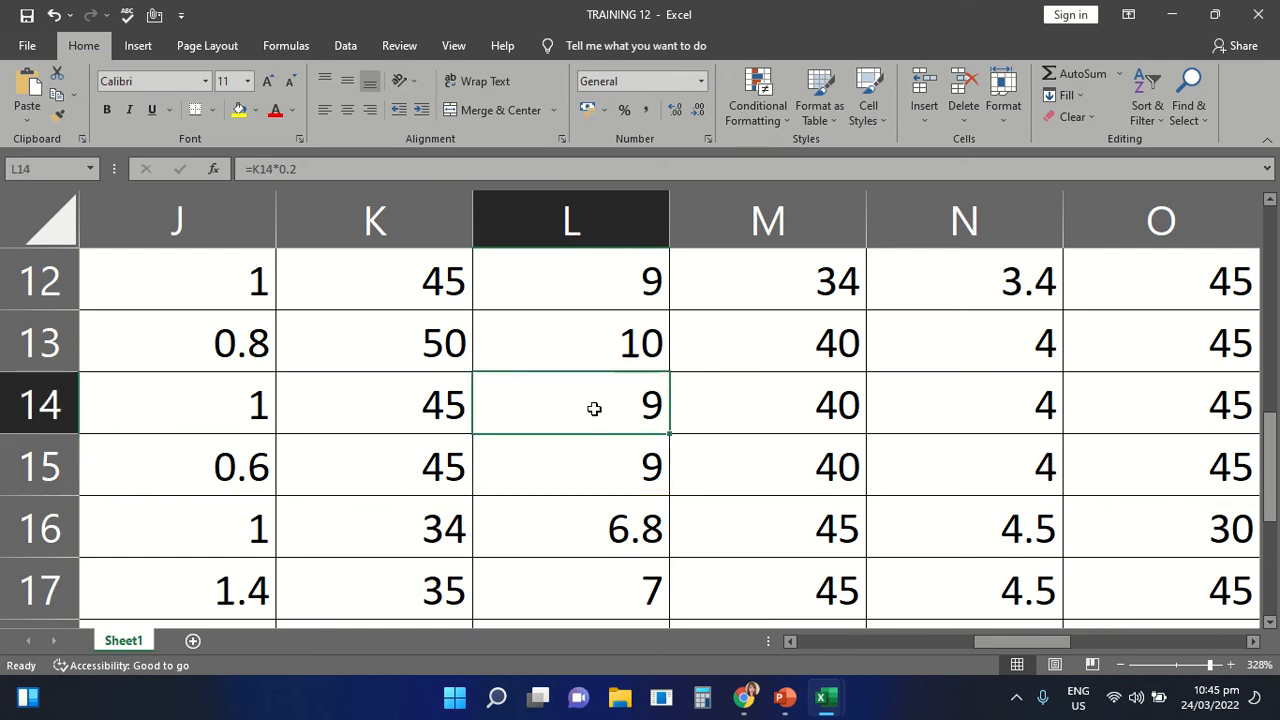
left_click(590, 343)
left_click(777, 340)
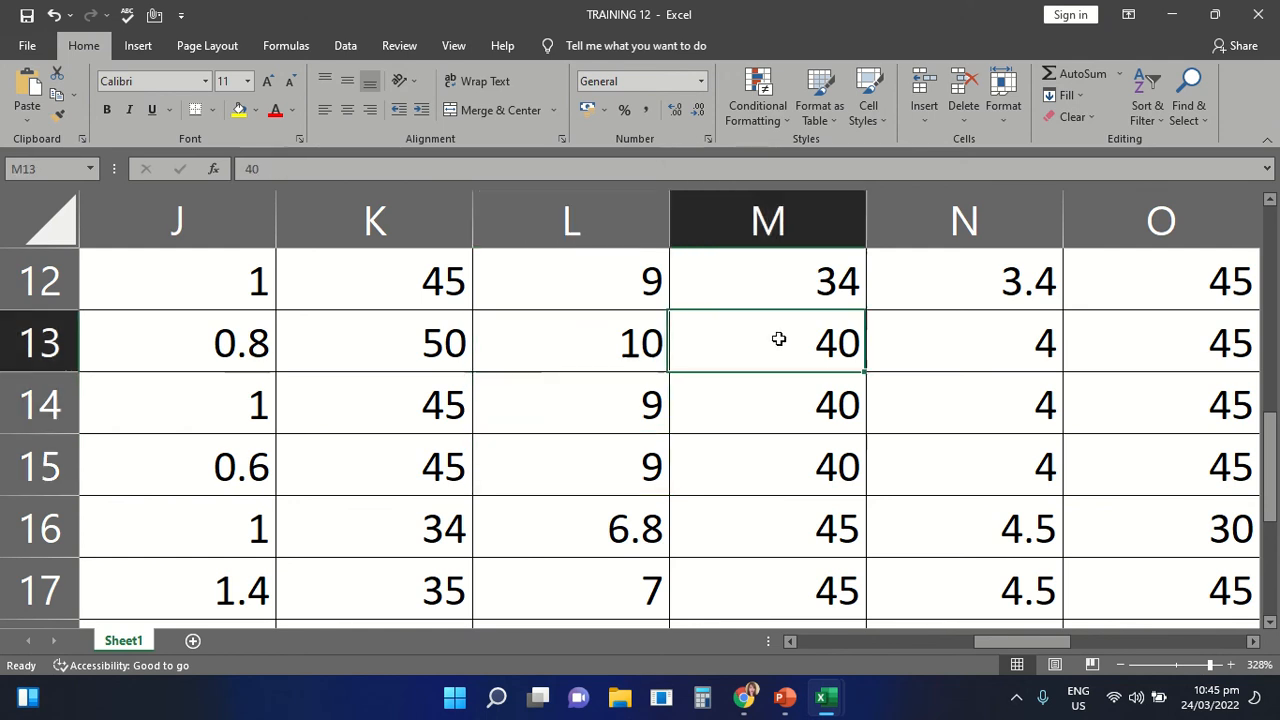
left_click(773, 406)
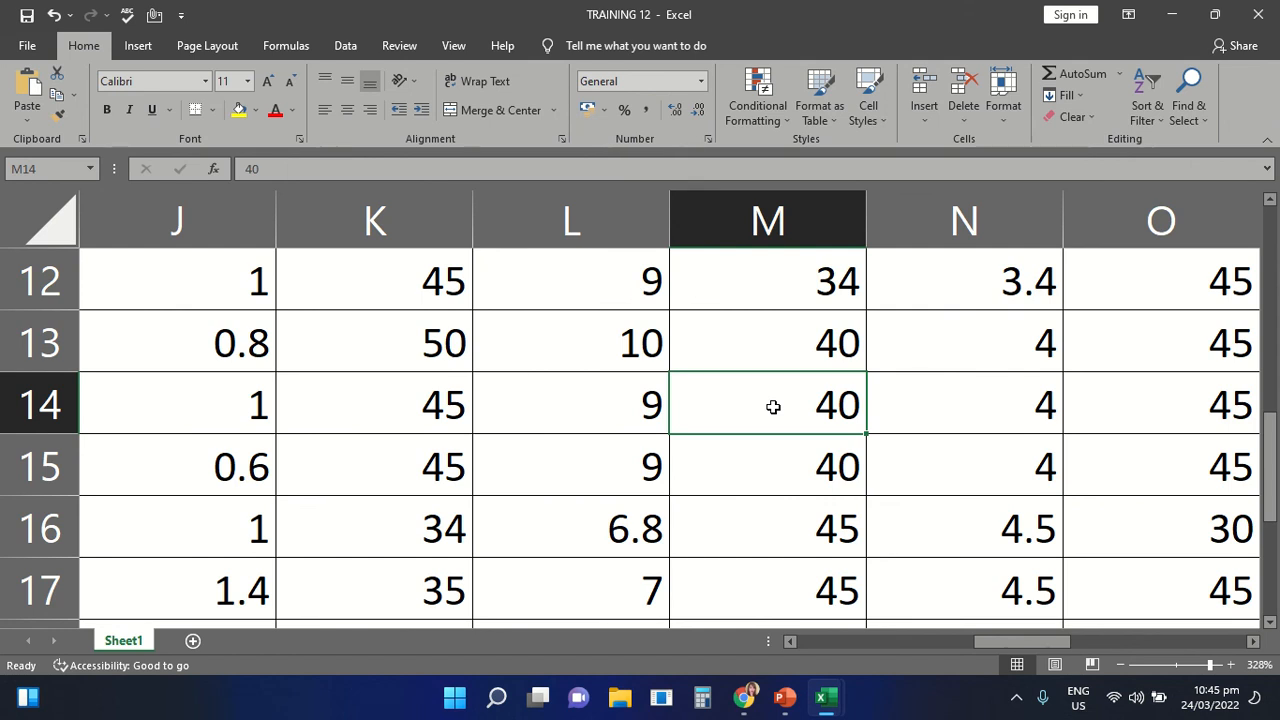
- Examine the contents and formulas of individual cells in columns K to N, rows 13 to 16
left_click(662, 446)
left_click(410, 416)
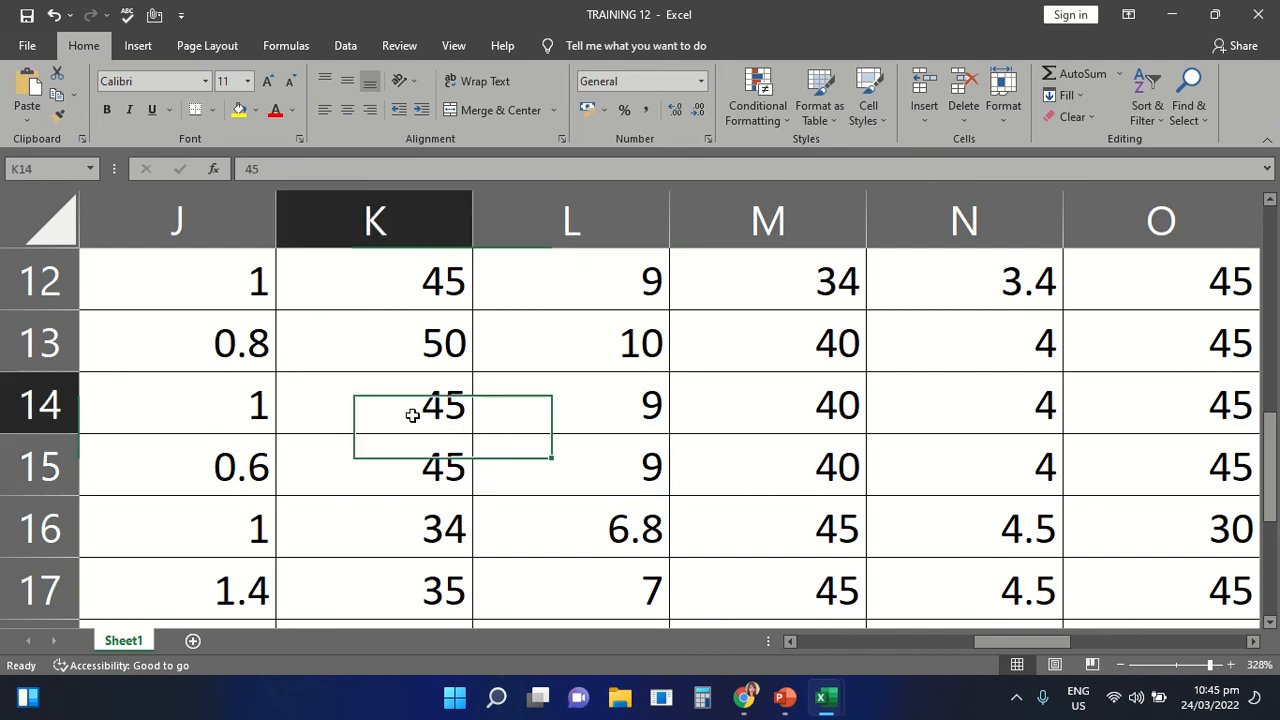
left_click(627, 334)
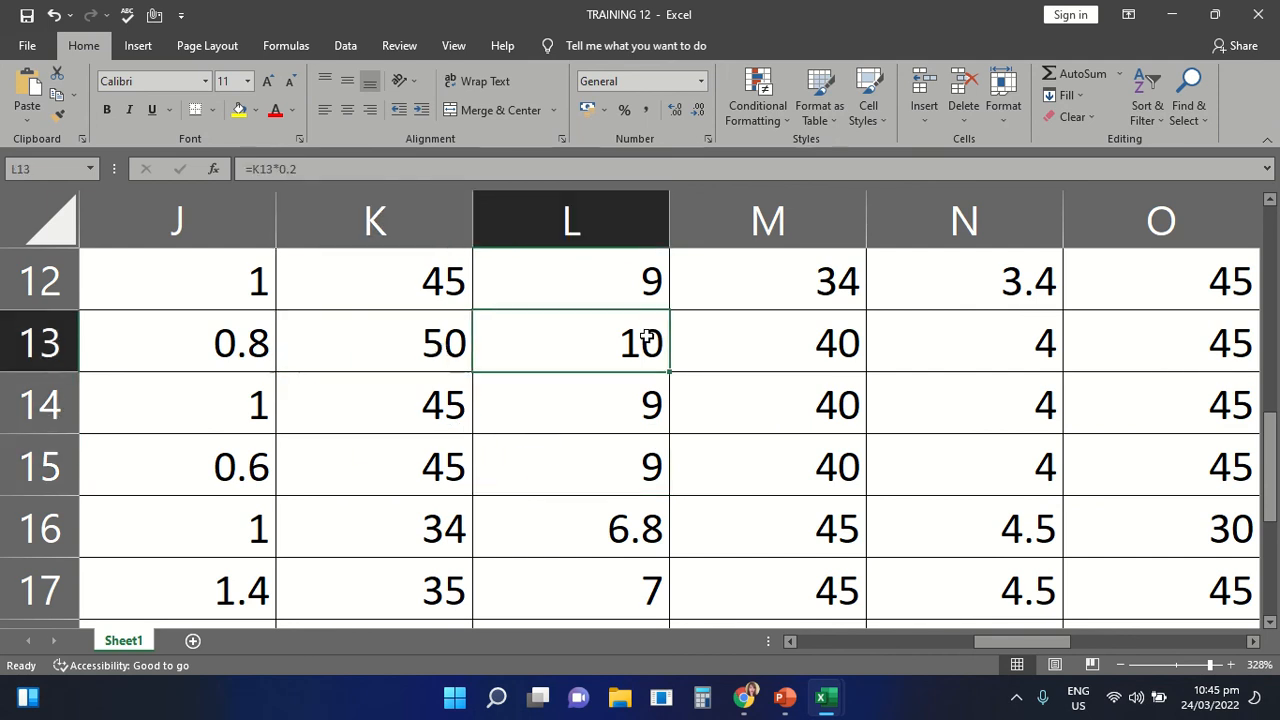
left_click(771, 330)
left_click(945, 335)
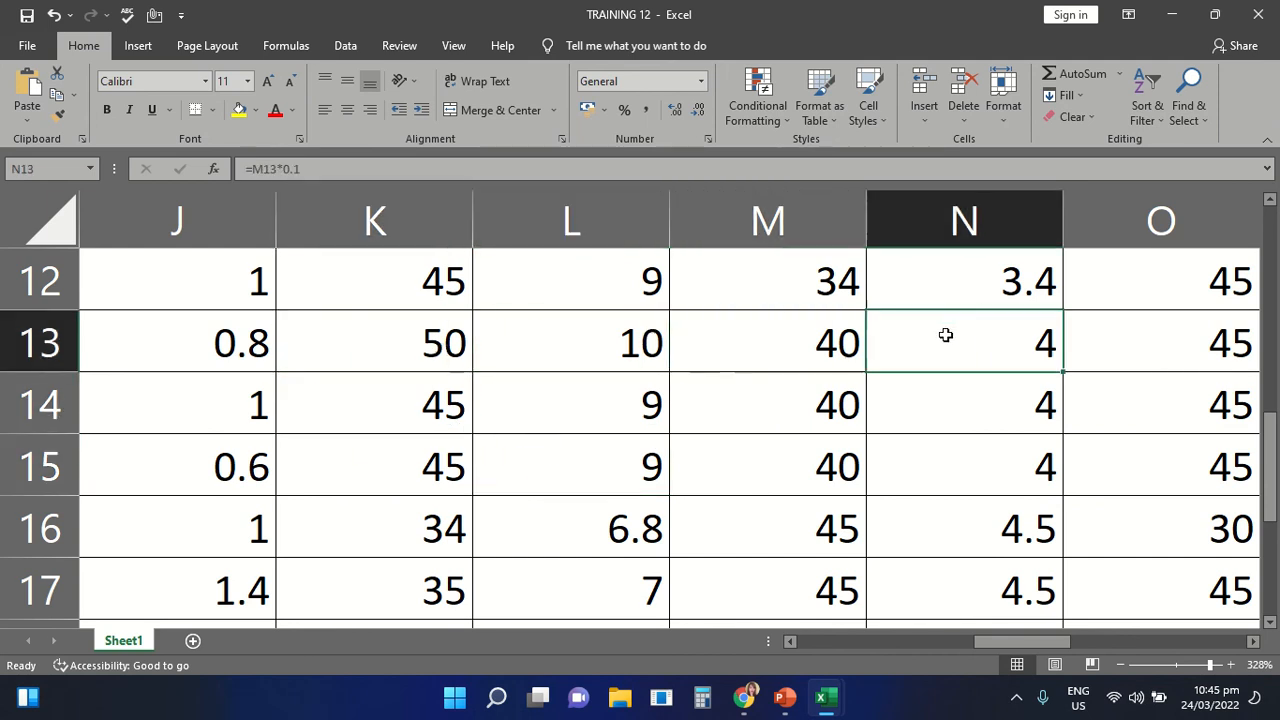
left_click(931, 407)
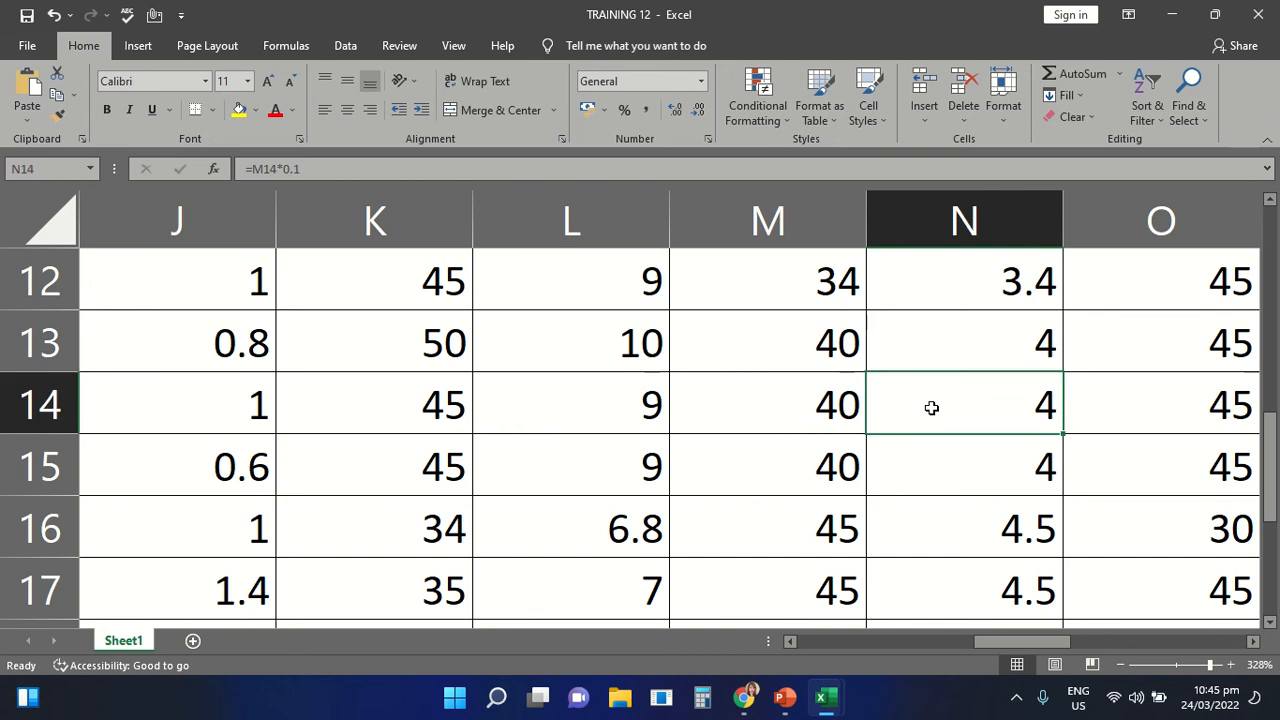
left_click(934, 469)
left_click(773, 461)
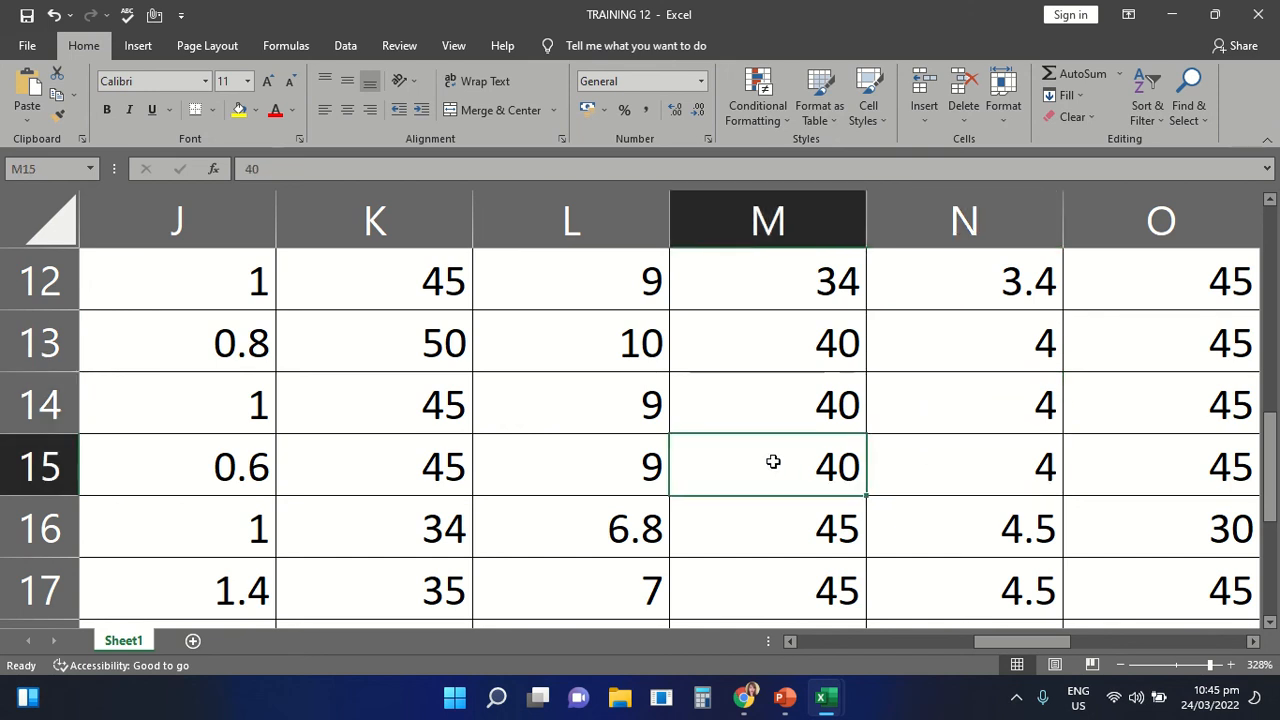
left_click(737, 543)
left_click(579, 505)
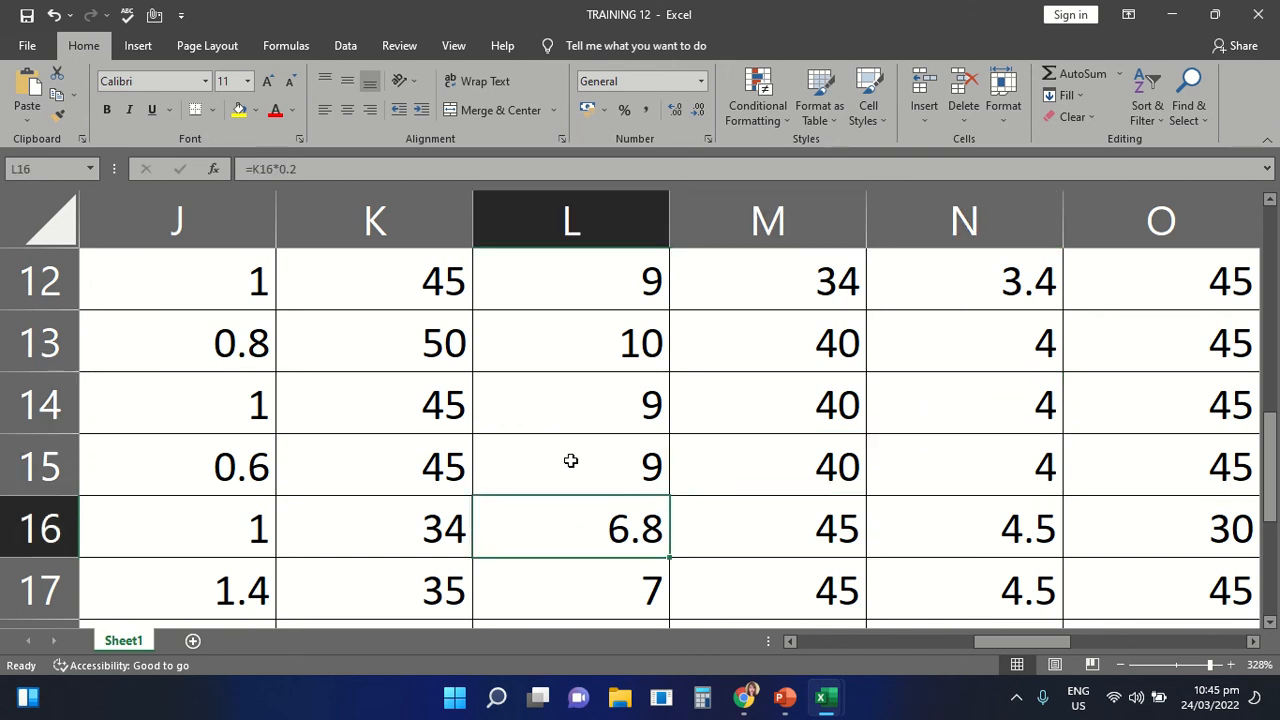
- Select cell L15, move the active cell across the row to O15, and continue down to O16
left_click(570, 460)
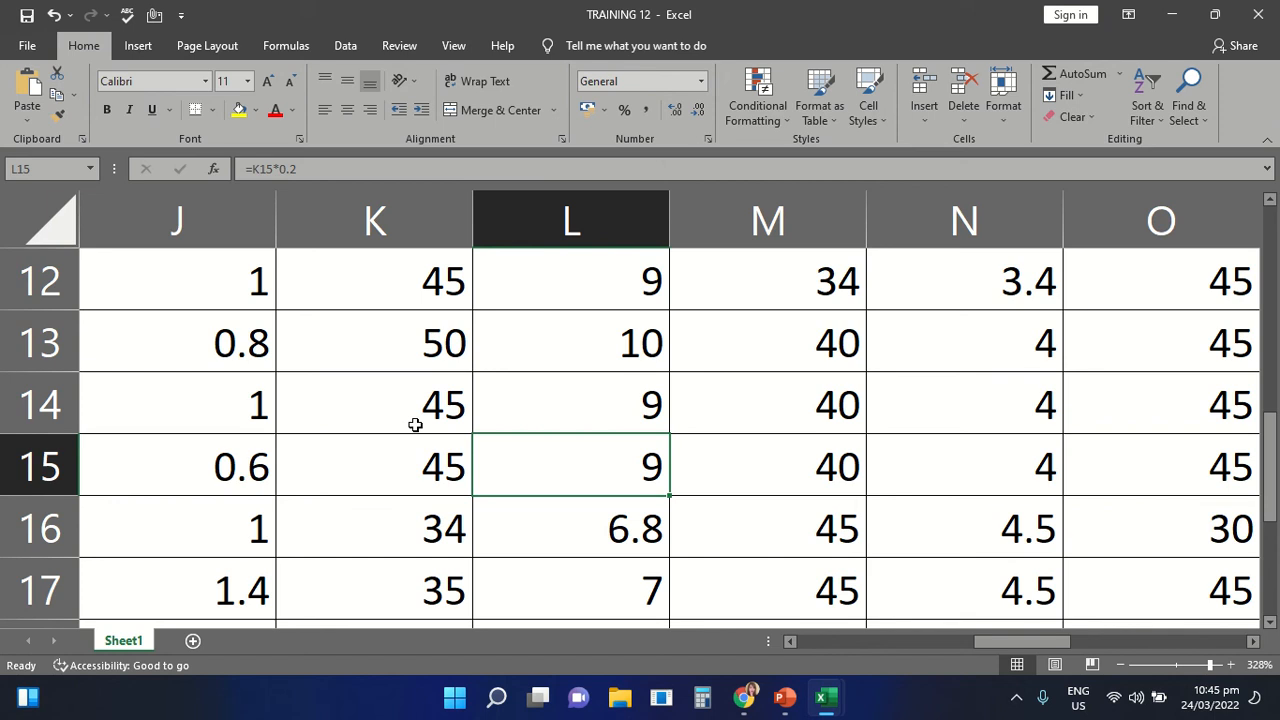
key("Right")
key("Right")
key("Right")
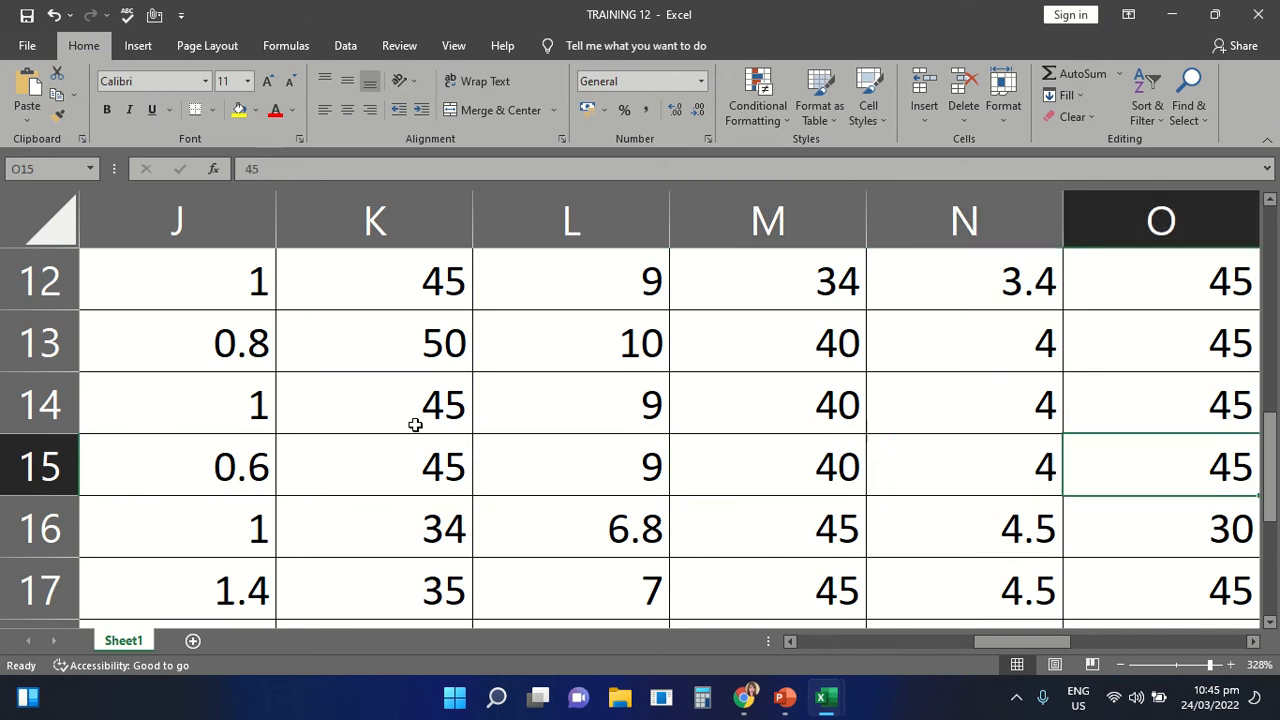
key("Down")
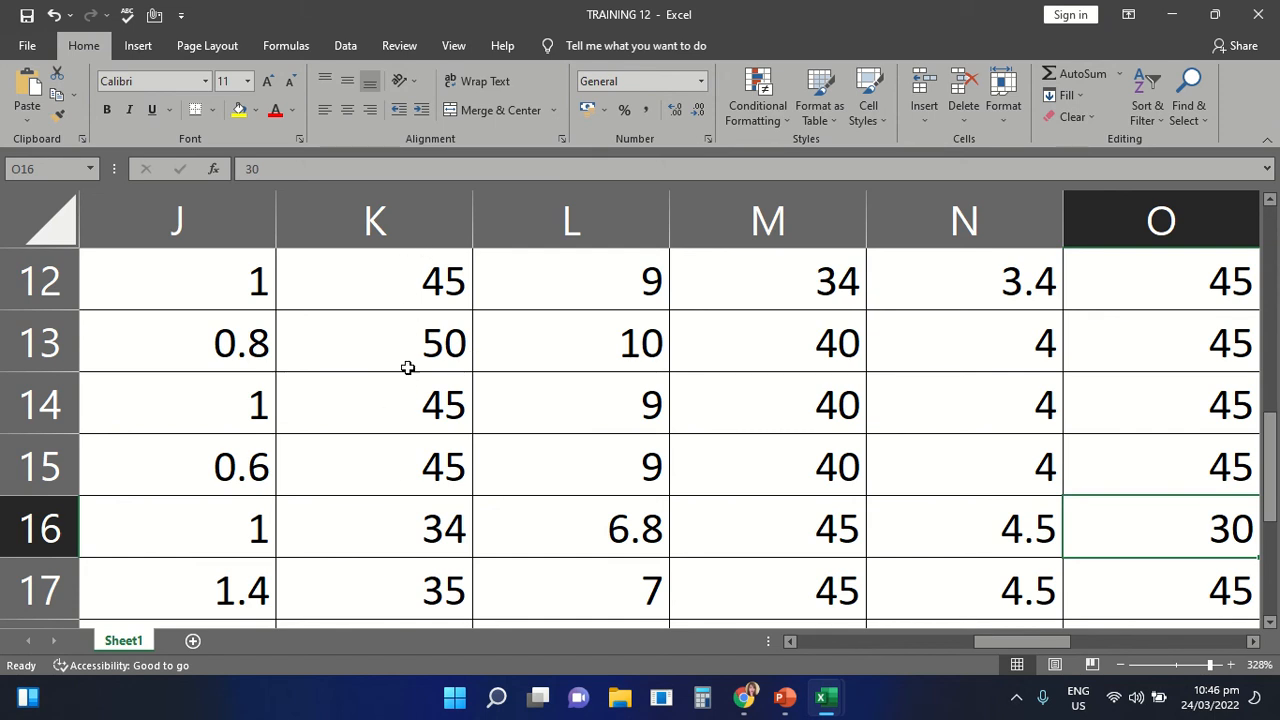
- Practise range selection in column K by selecting K12:K17 and K12:K16, and finish on cell L14
left_click(387, 271)
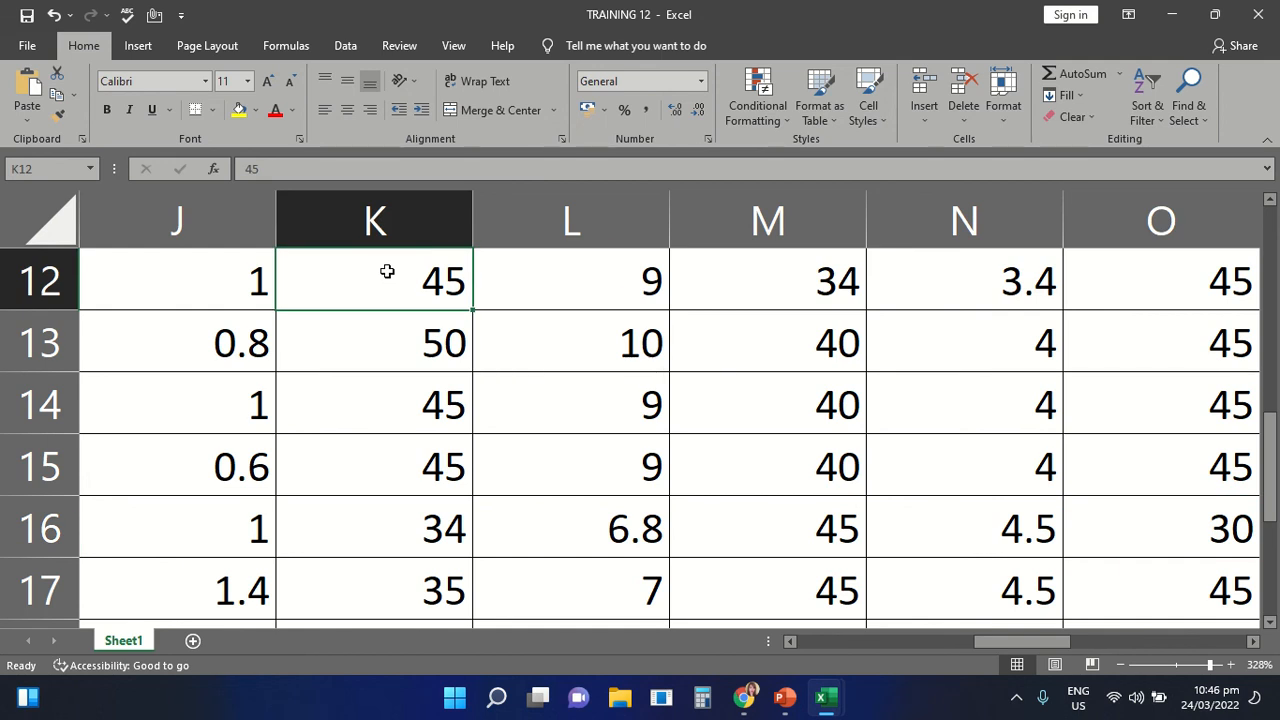
left_click_drag(387, 271, 409, 577)
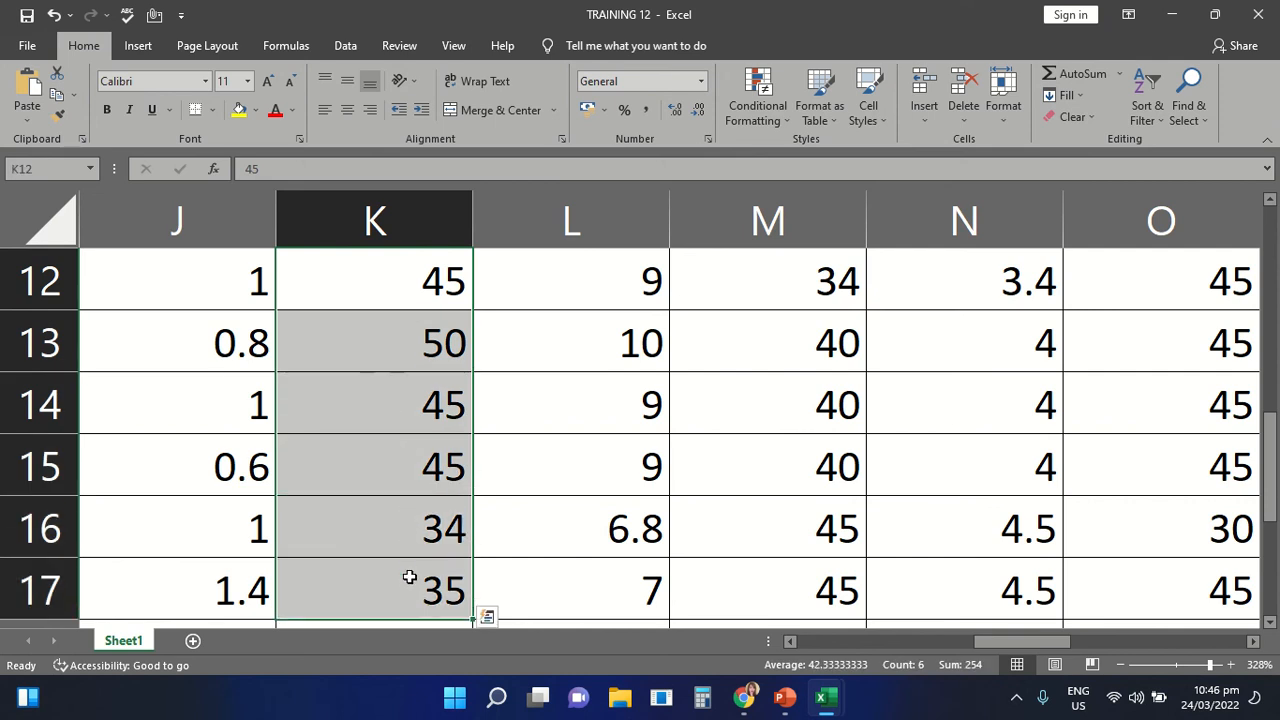
left_click(409, 577)
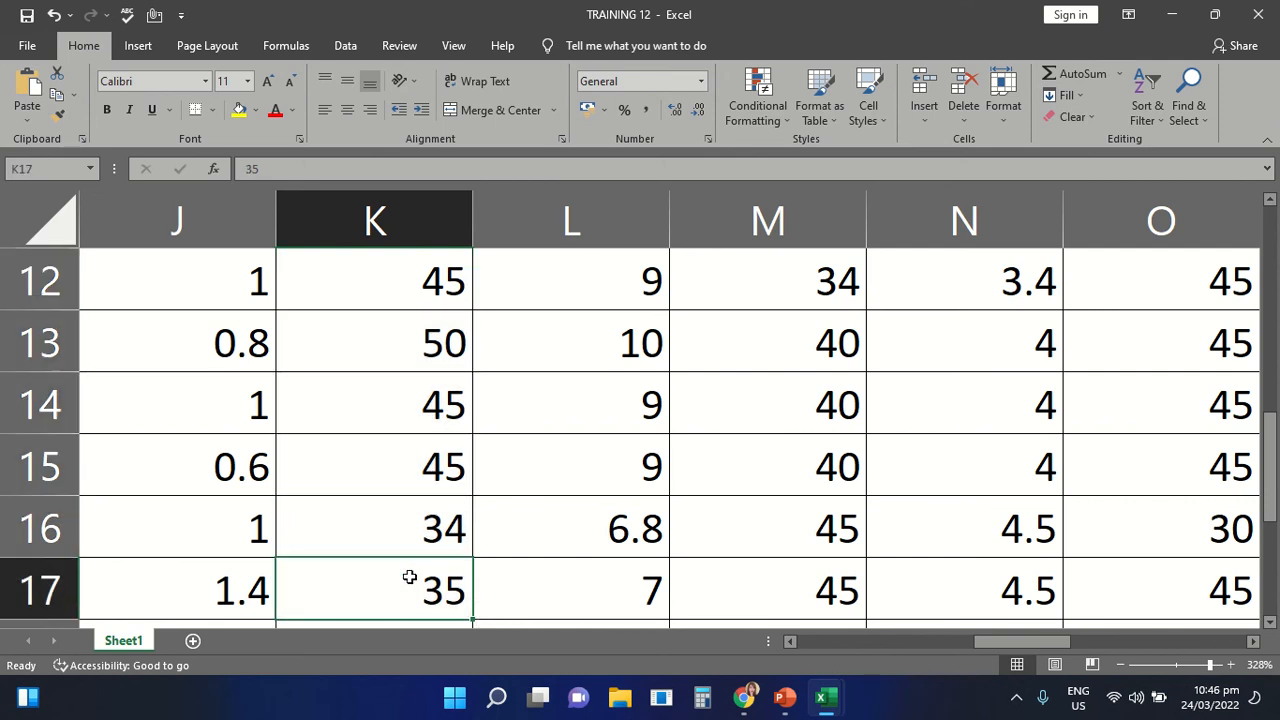
left_click_drag(432, 277, 432, 551)
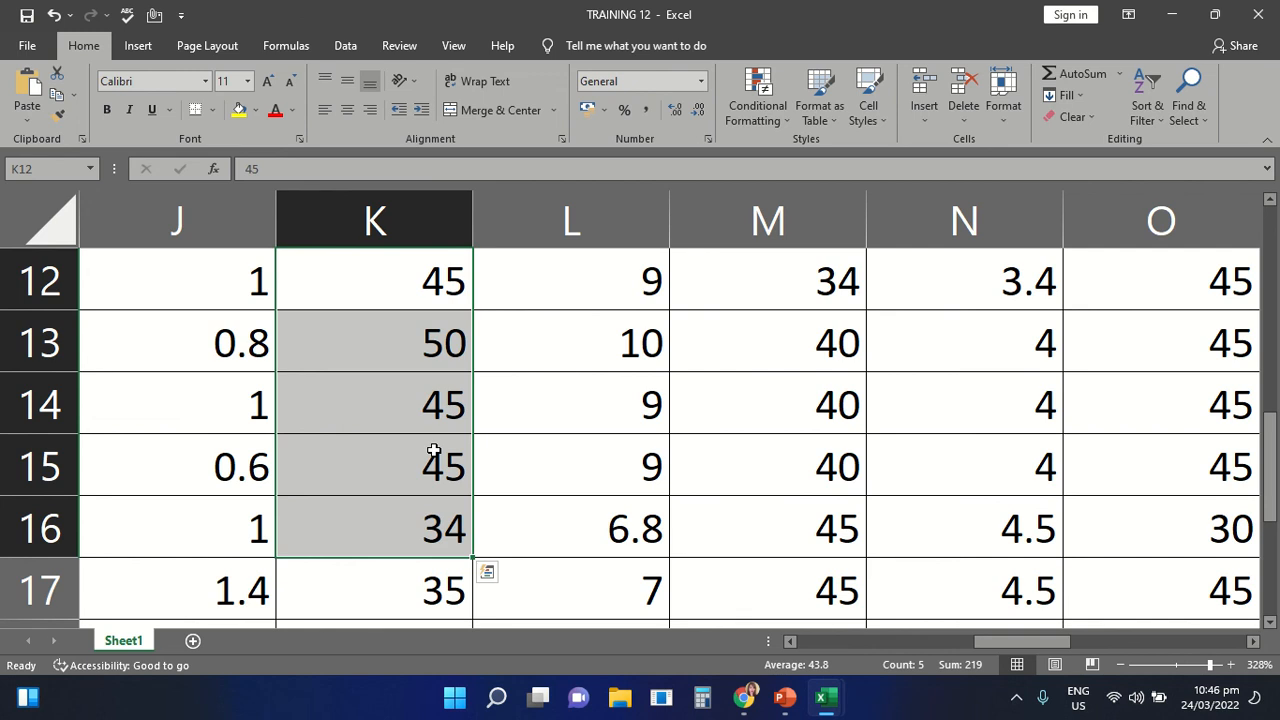
left_click(576, 402)
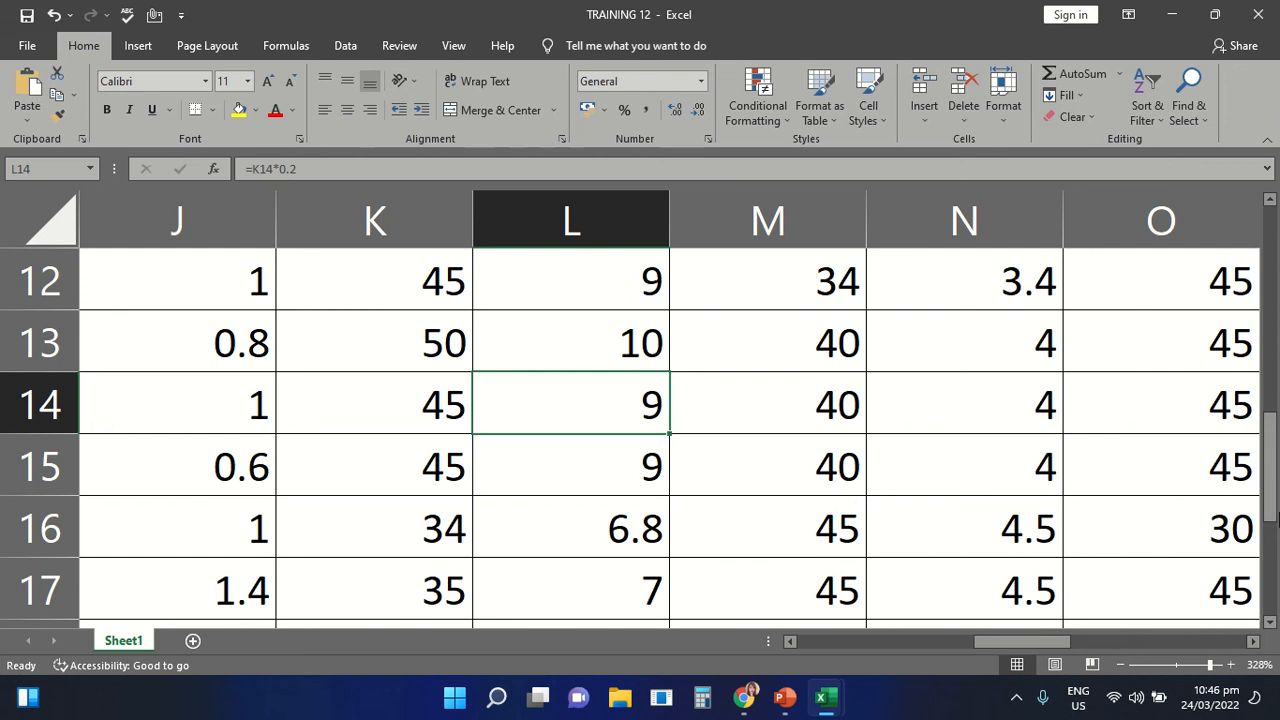
- Enter 3 in the empty cell L20 below the grade table and delete that entry again
left_click_drag(1273, 515, 1275, 612)
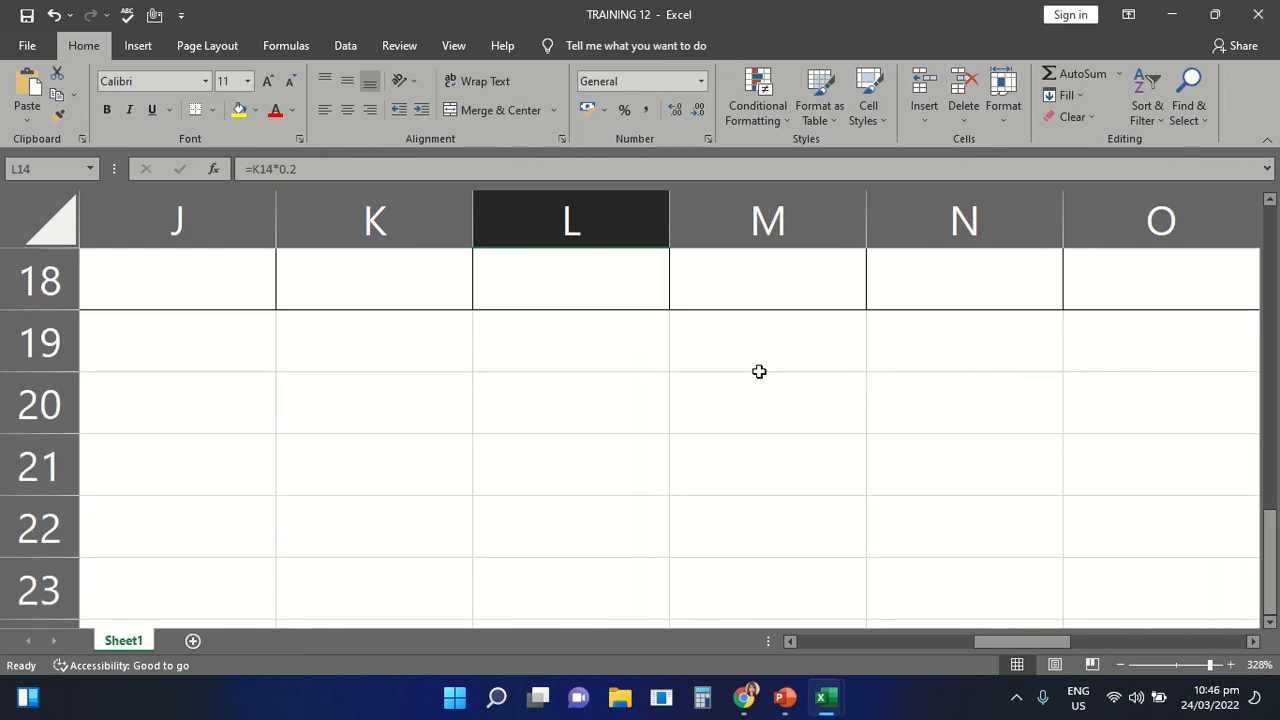
left_click(577, 386)
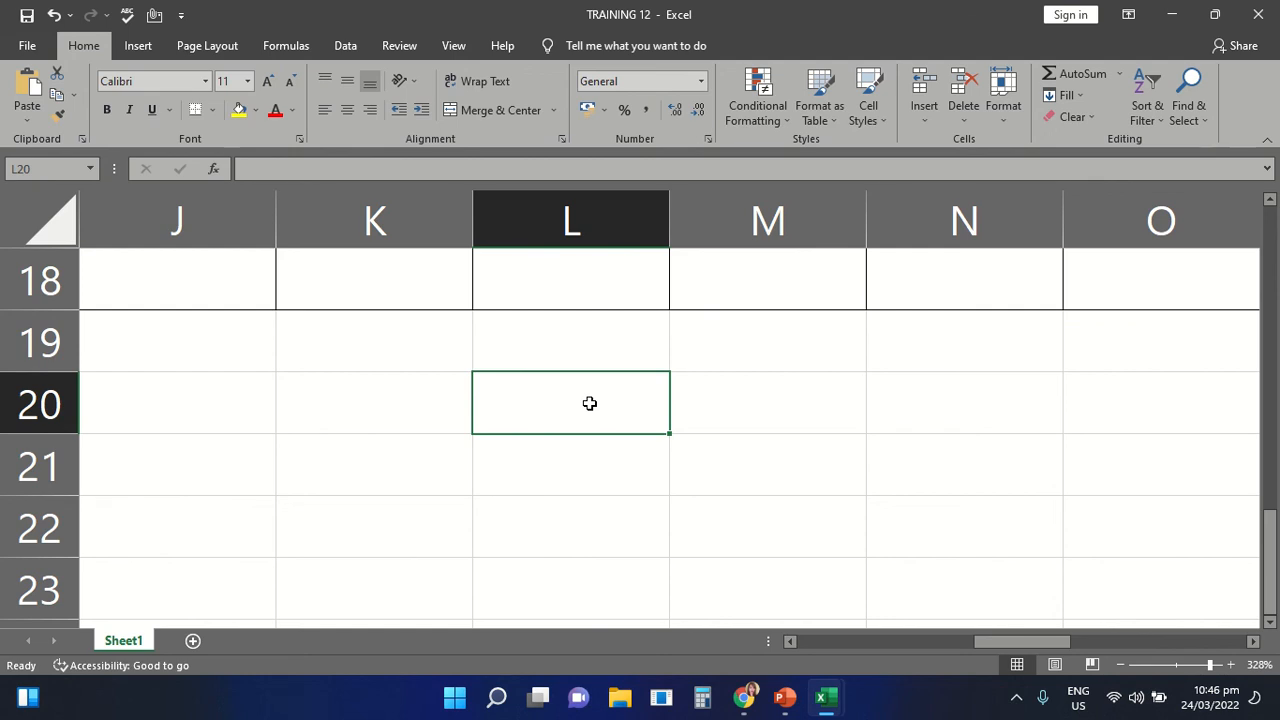
type("3")
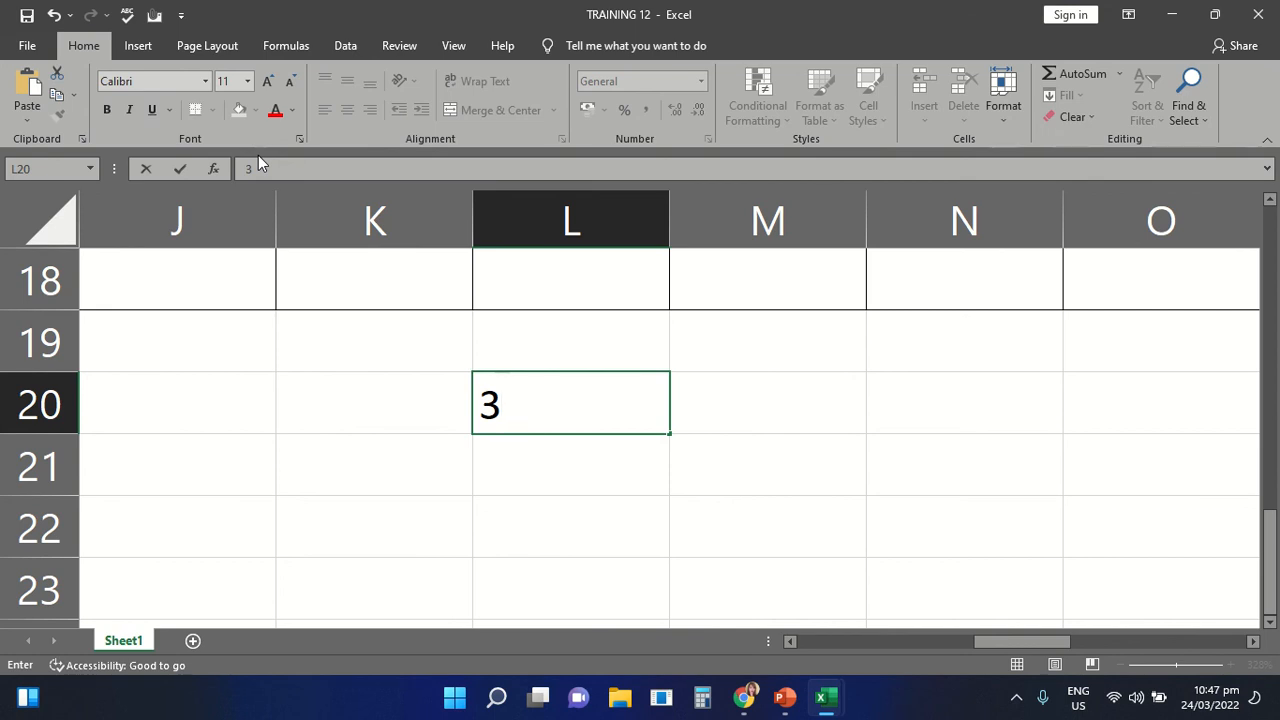
left_click(414, 400)
left_click(558, 411)
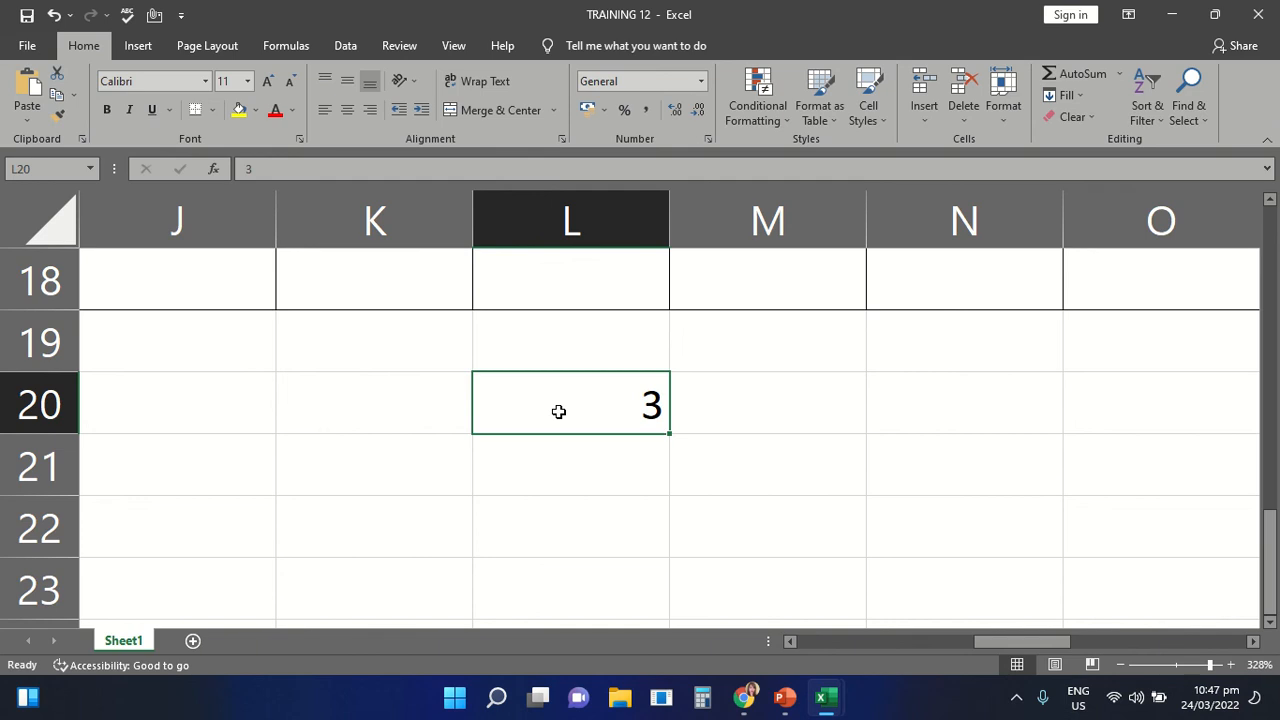
key("BackSpace")
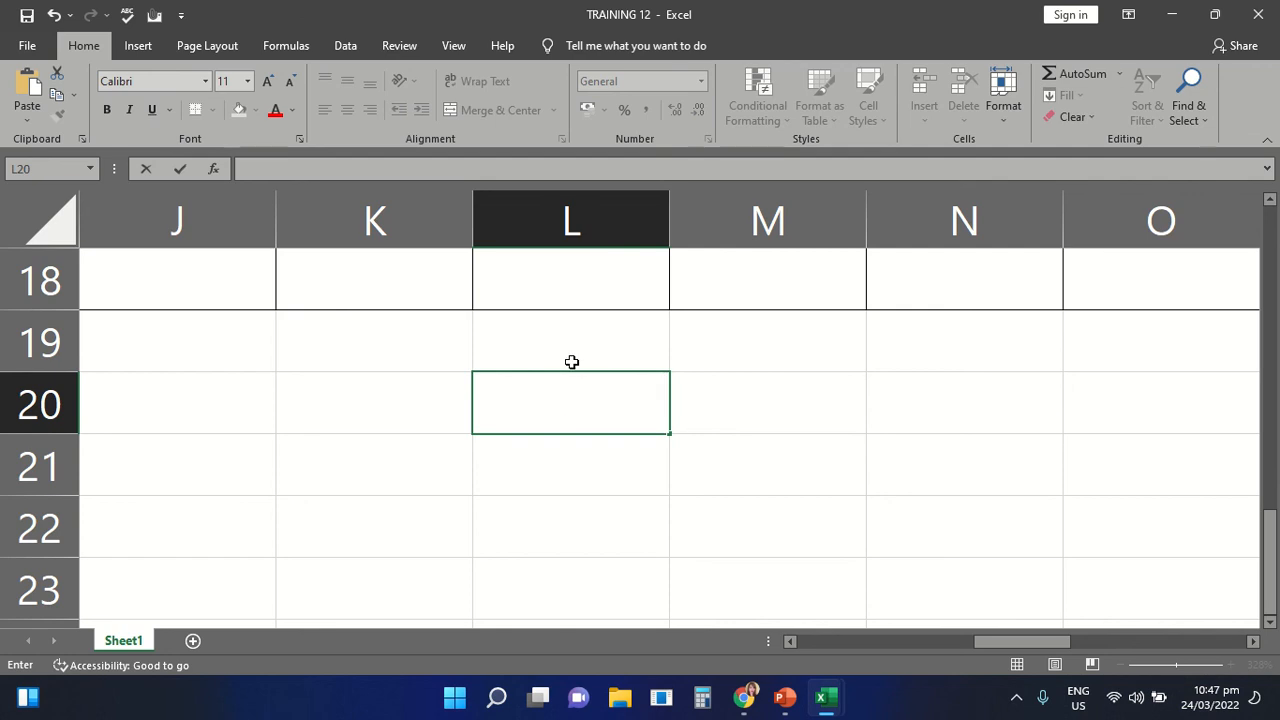
left_click(571, 362)
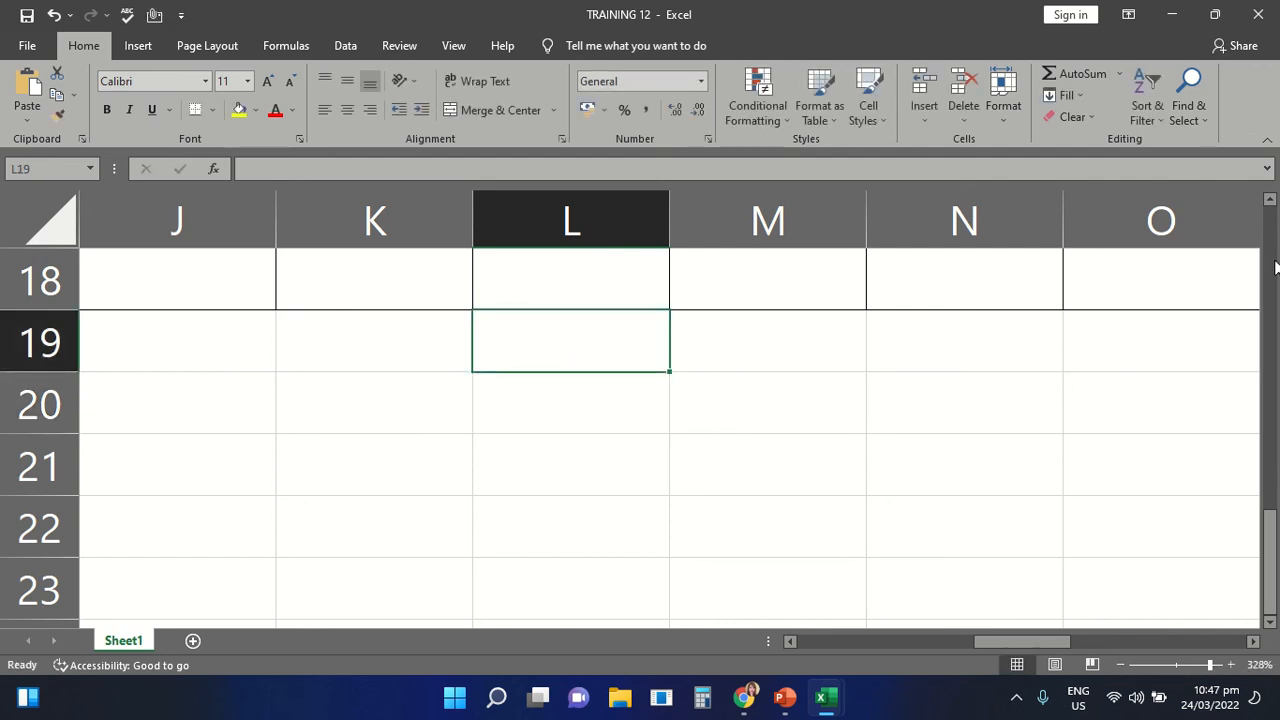
- Clear the contents of the range L12:L17 in the grade table
scroll(1274, 265, "up", 2)
scroll(1274, 265, "up", 1)
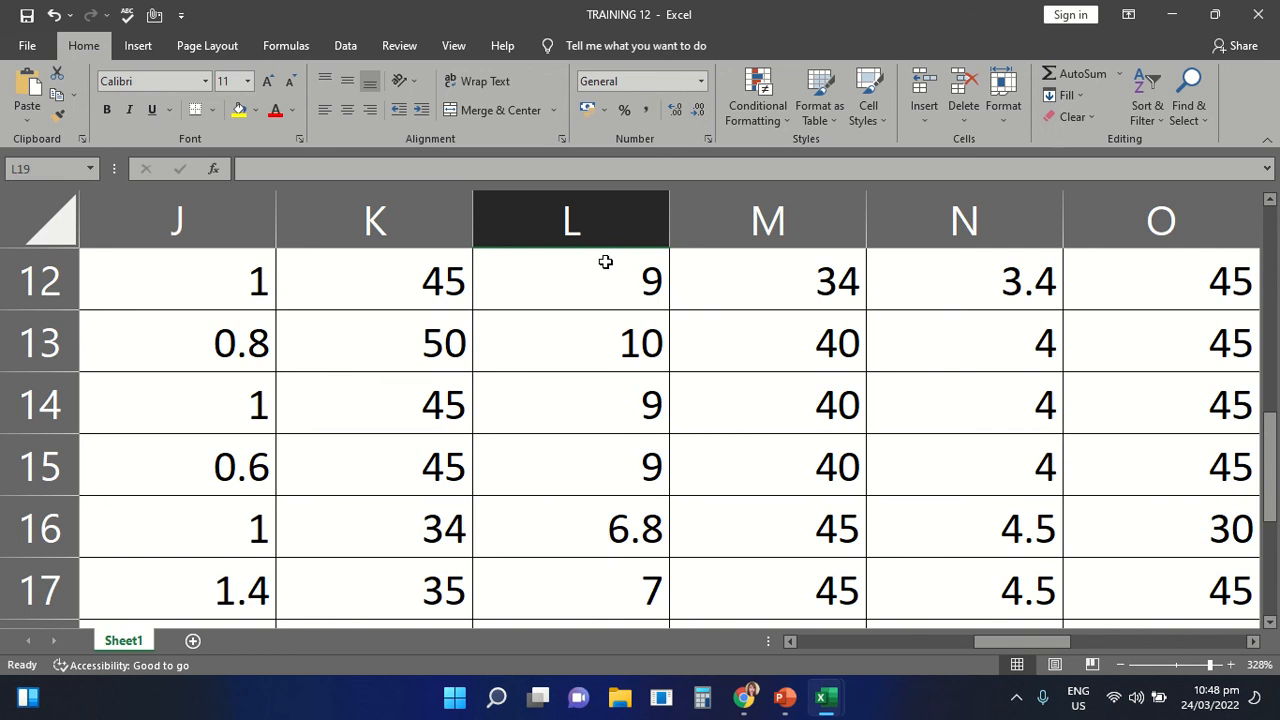
left_click(582, 508)
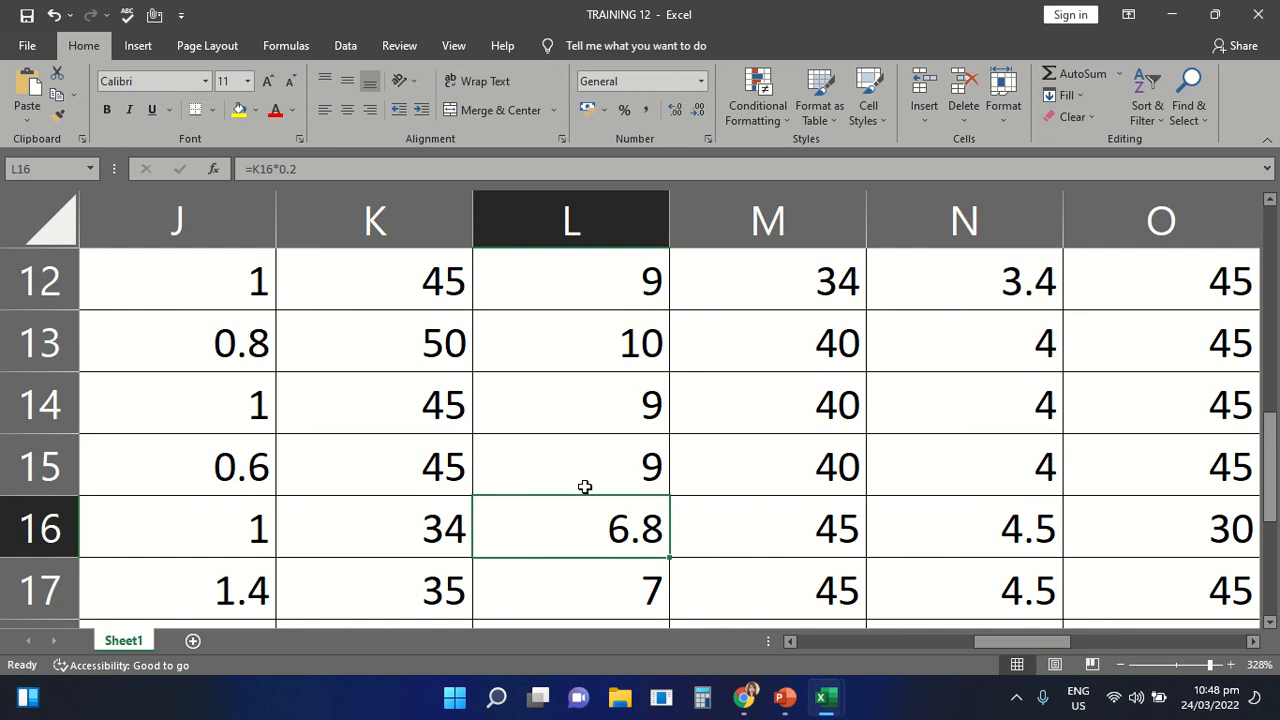
left_click(509, 294)
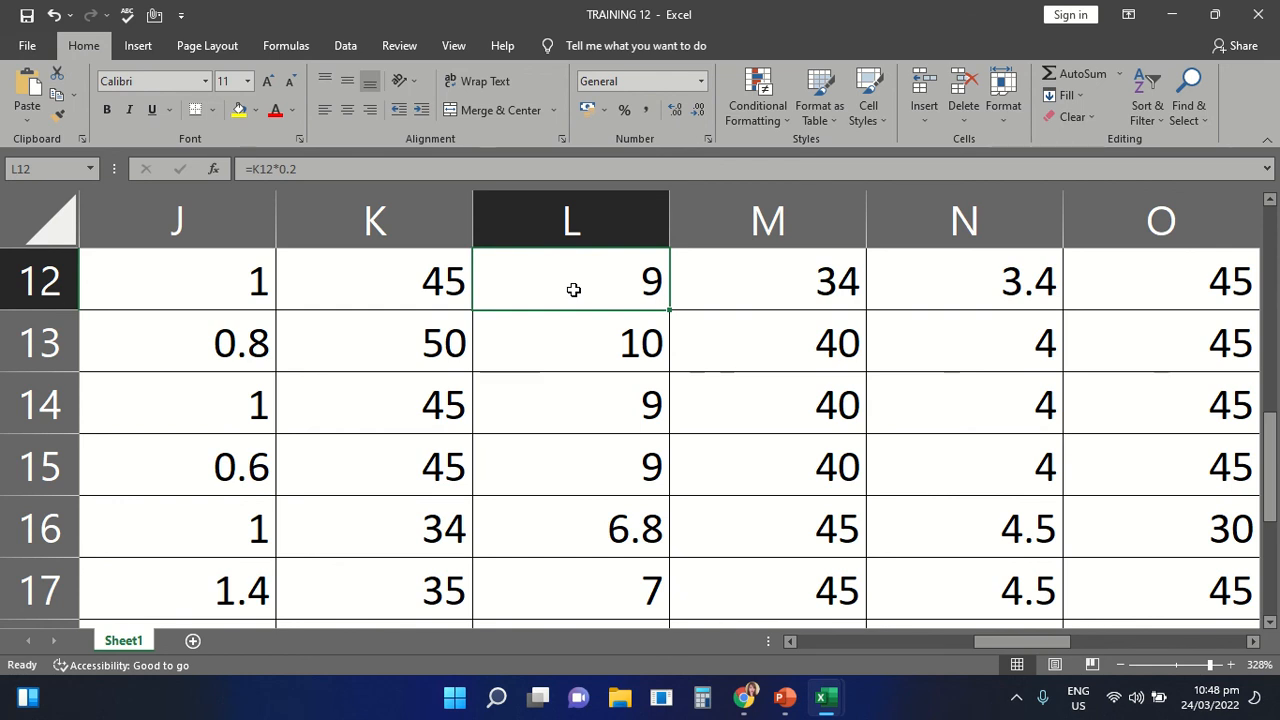
left_click_drag(573, 297, 607, 570)
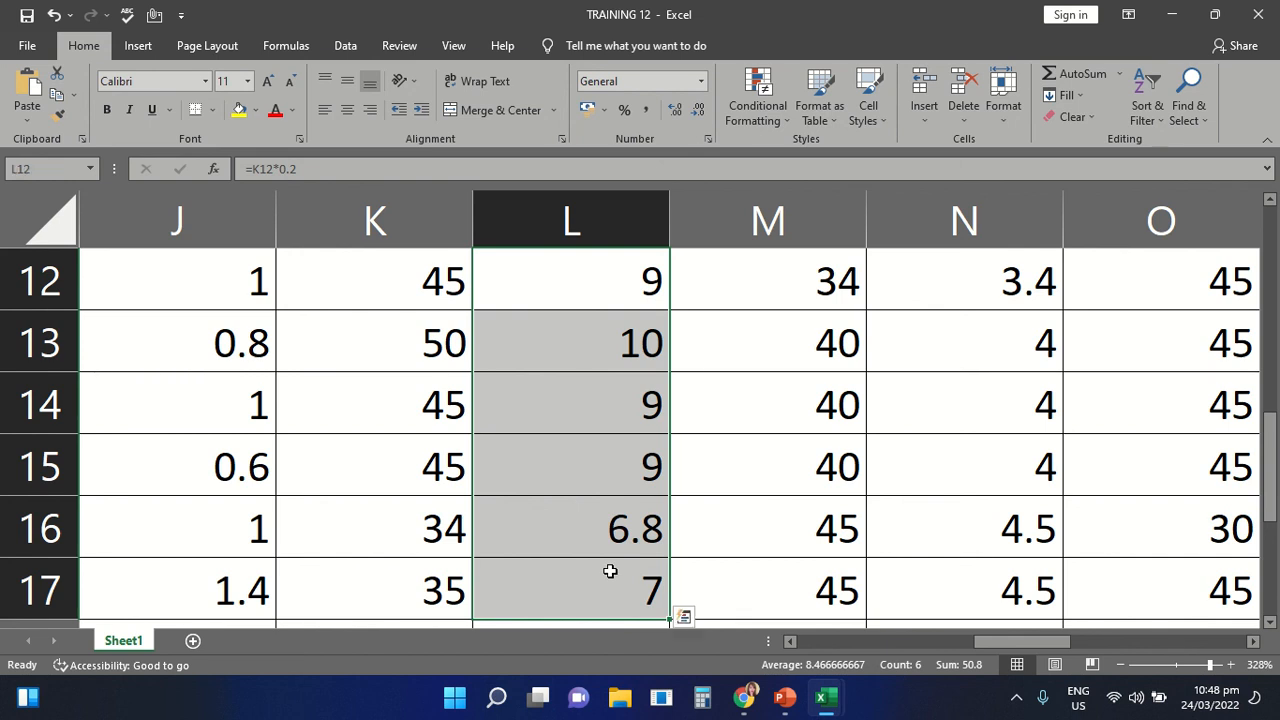
right_click(602, 428)
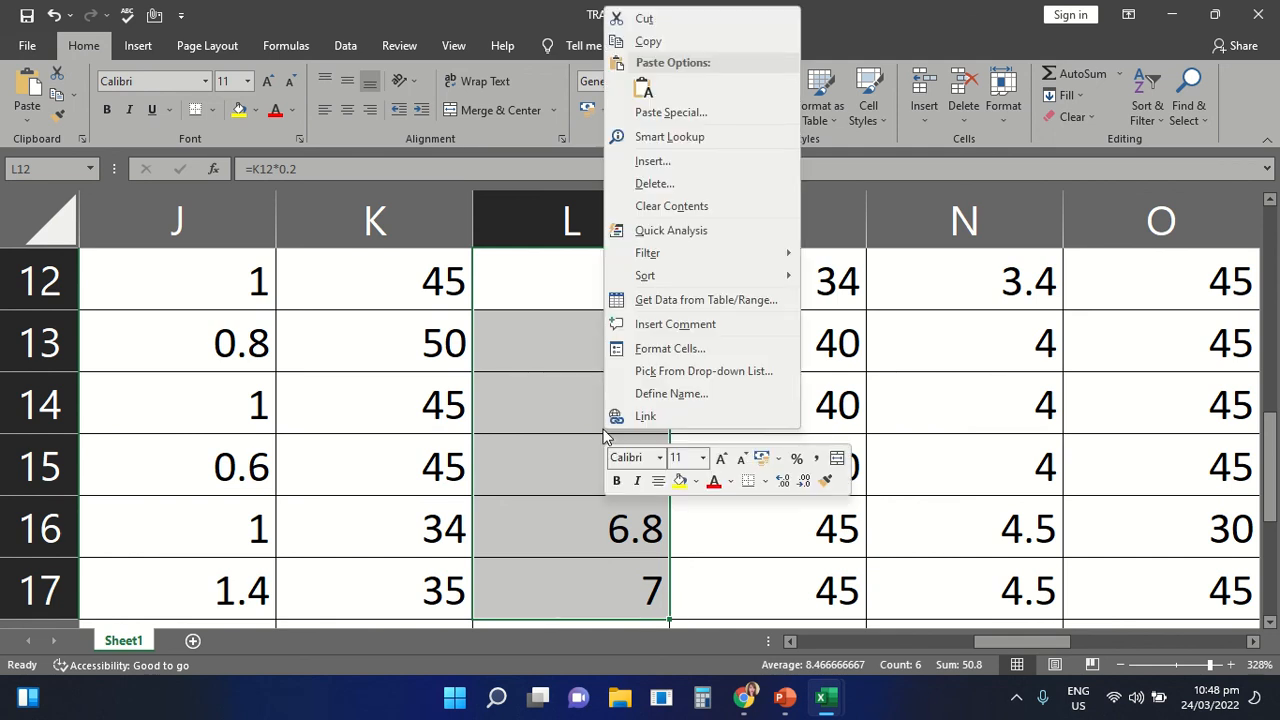
left_click(690, 208)
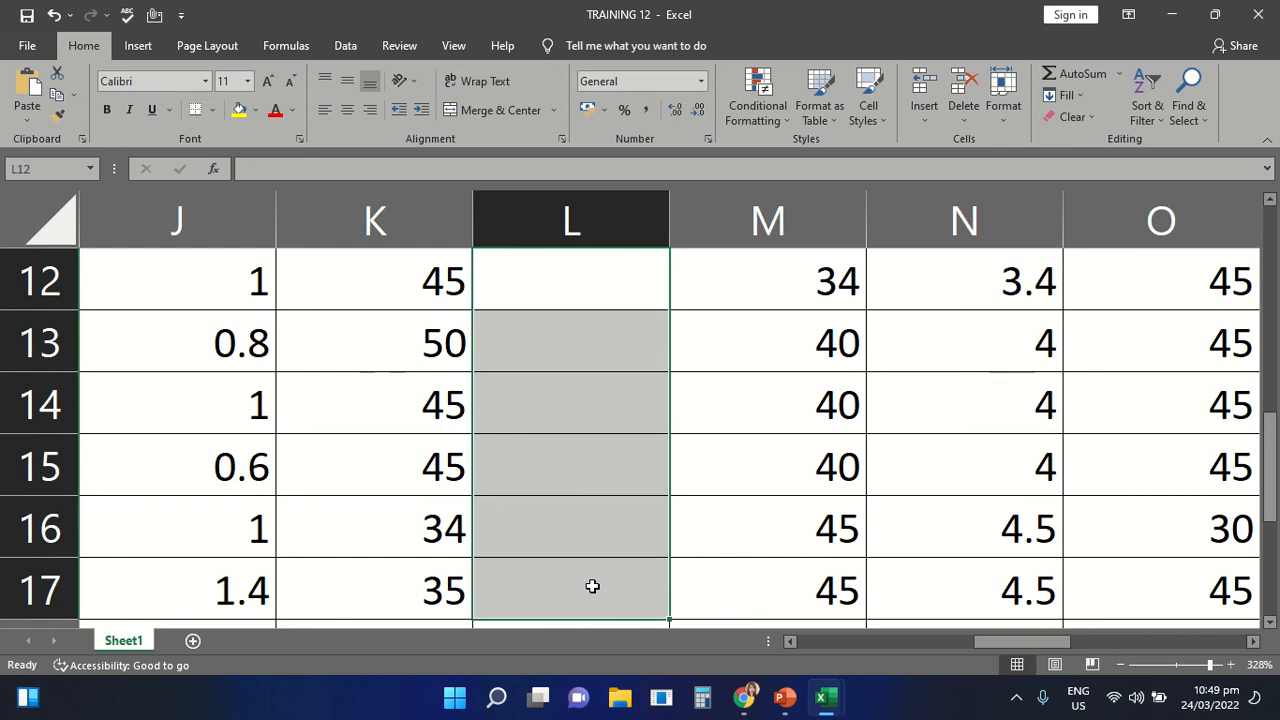
- Copy the value of cell K12 and paste it into cell L12
left_click(419, 279)
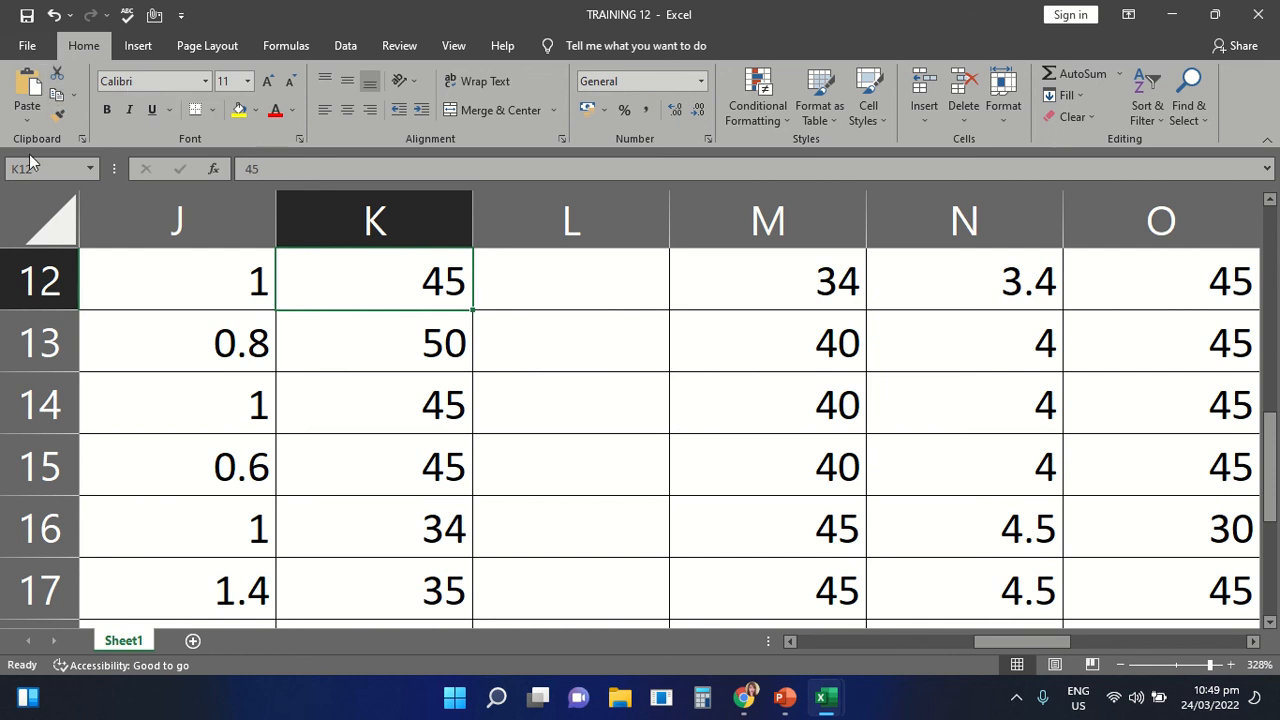
left_click(56, 97)
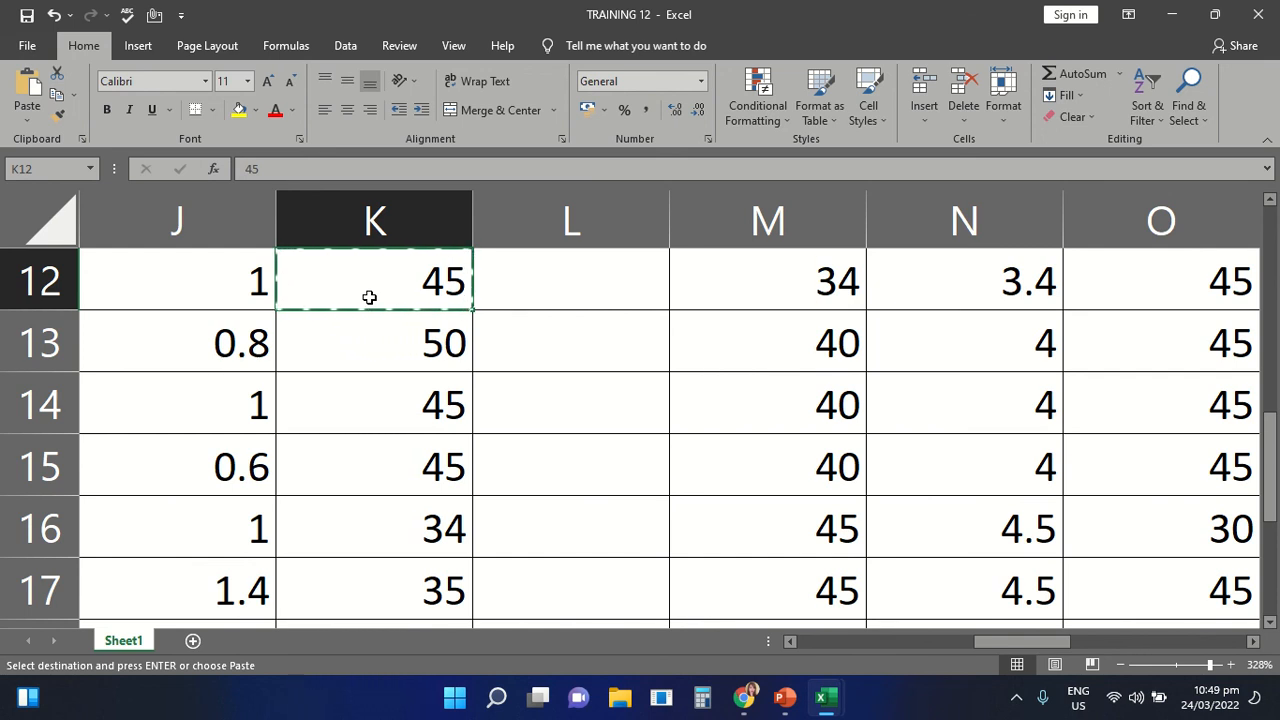
left_click(520, 298)
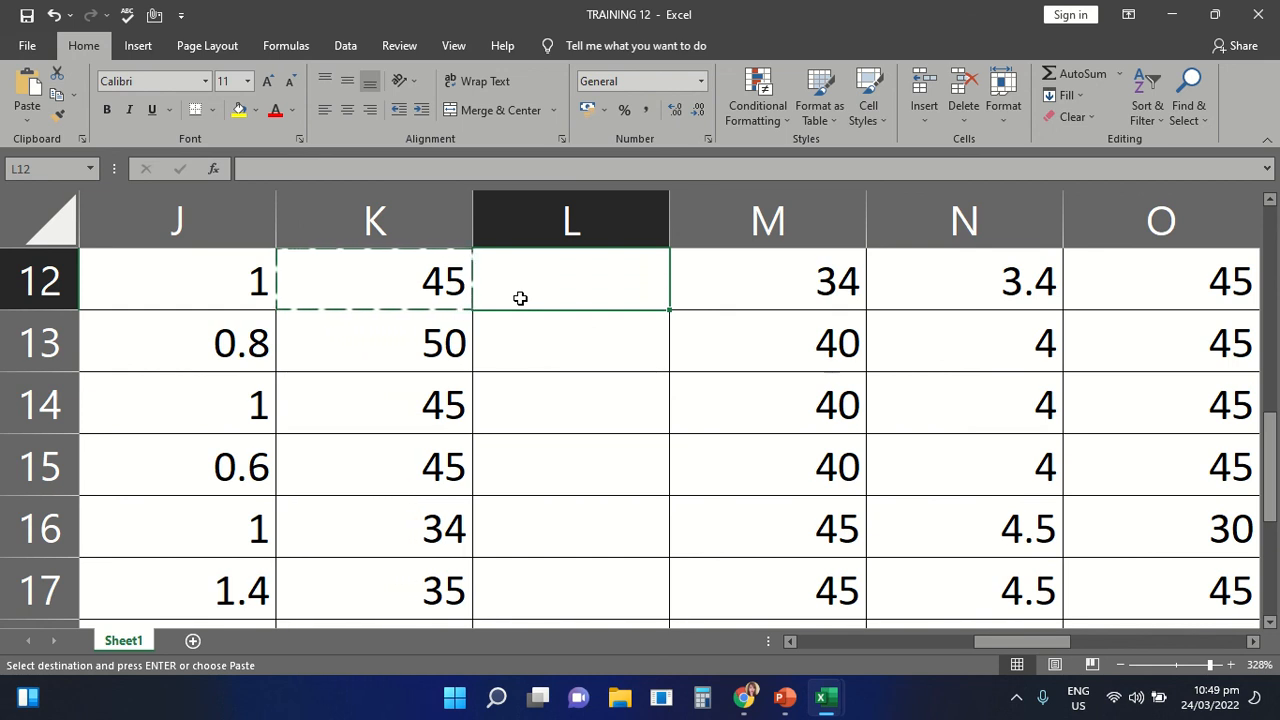
left_click(27, 88)
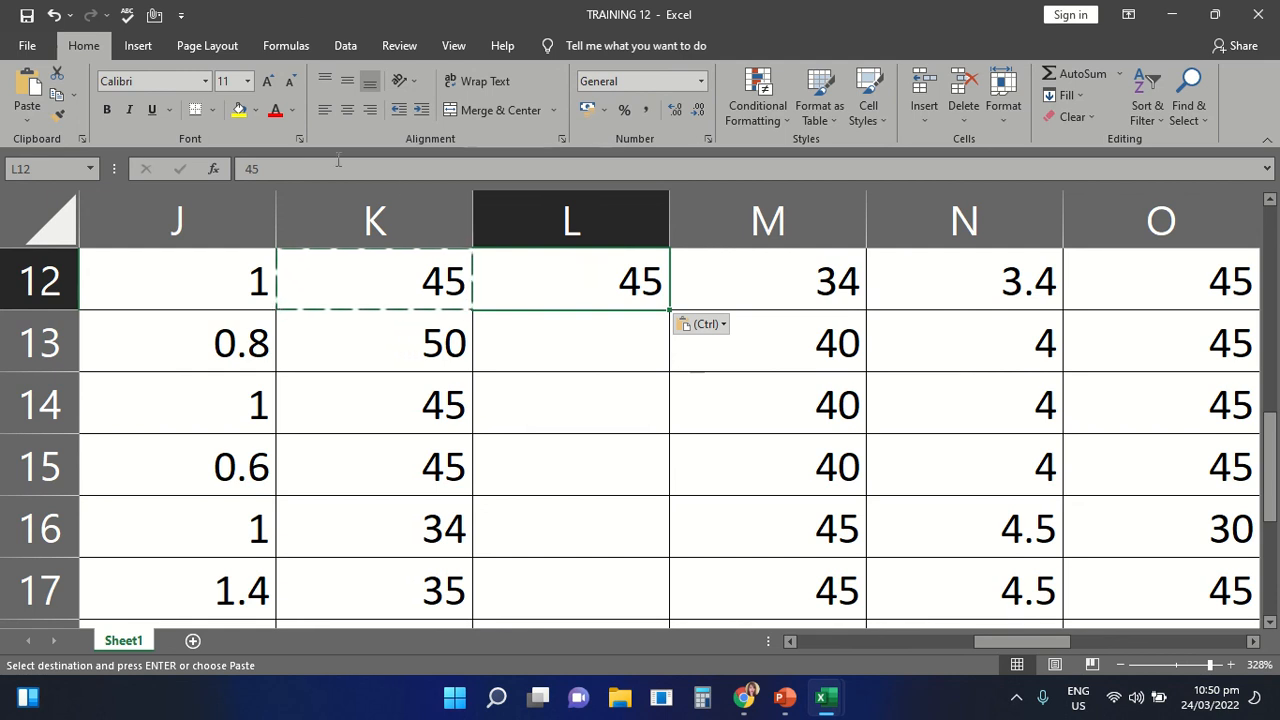
- Cut the value from cell L12 and paste it into cell L13
left_click(58, 74)
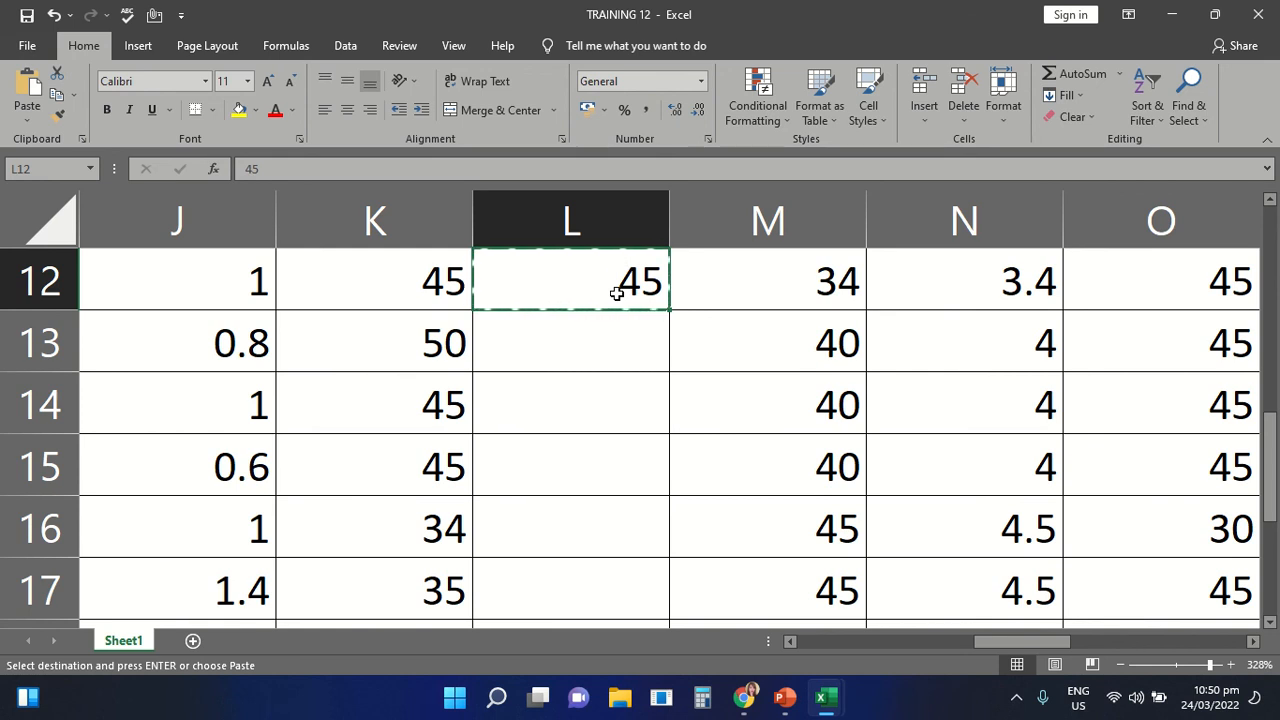
left_click(574, 348)
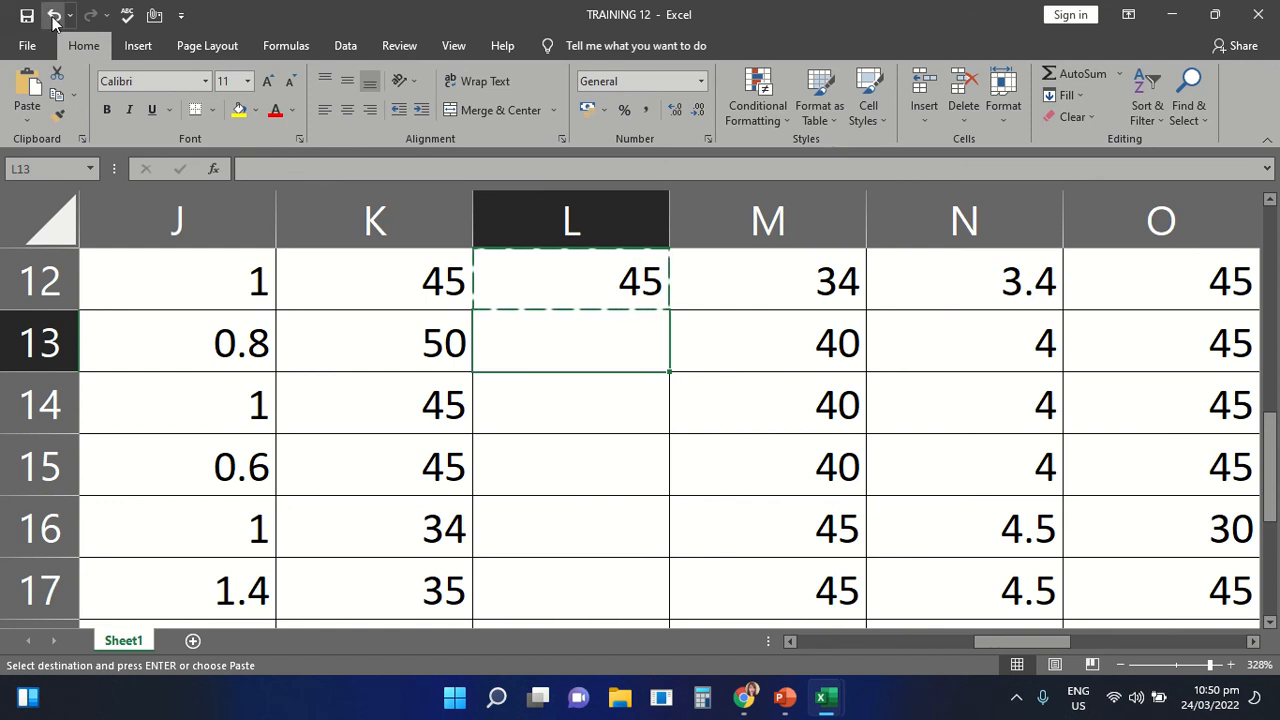
key("Escape")
left_click(26, 88)
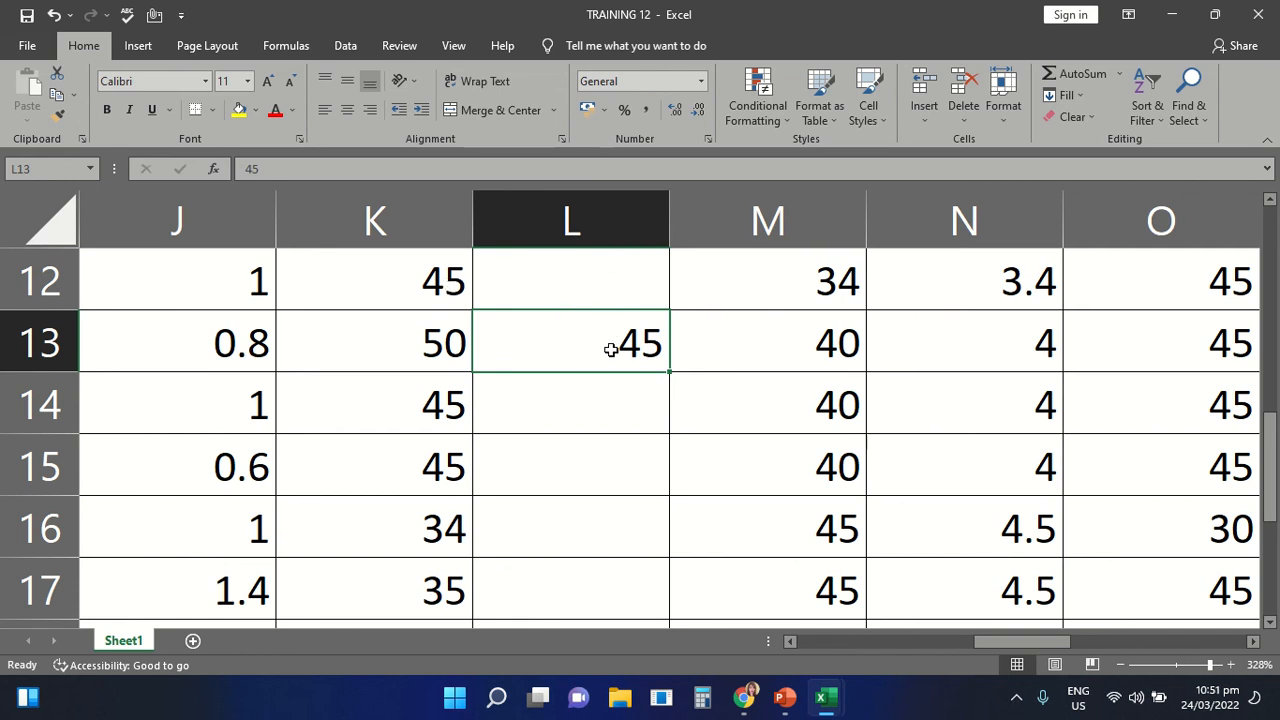
left_click(607, 291)
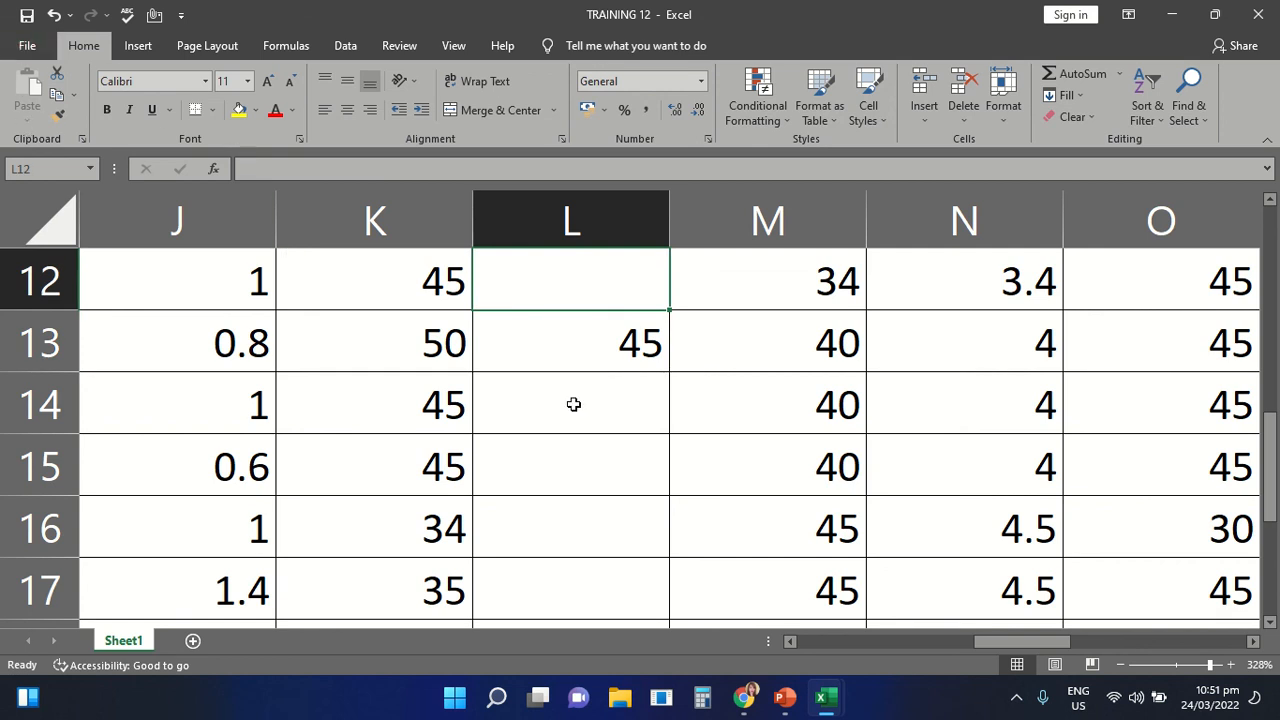
left_click(594, 359)
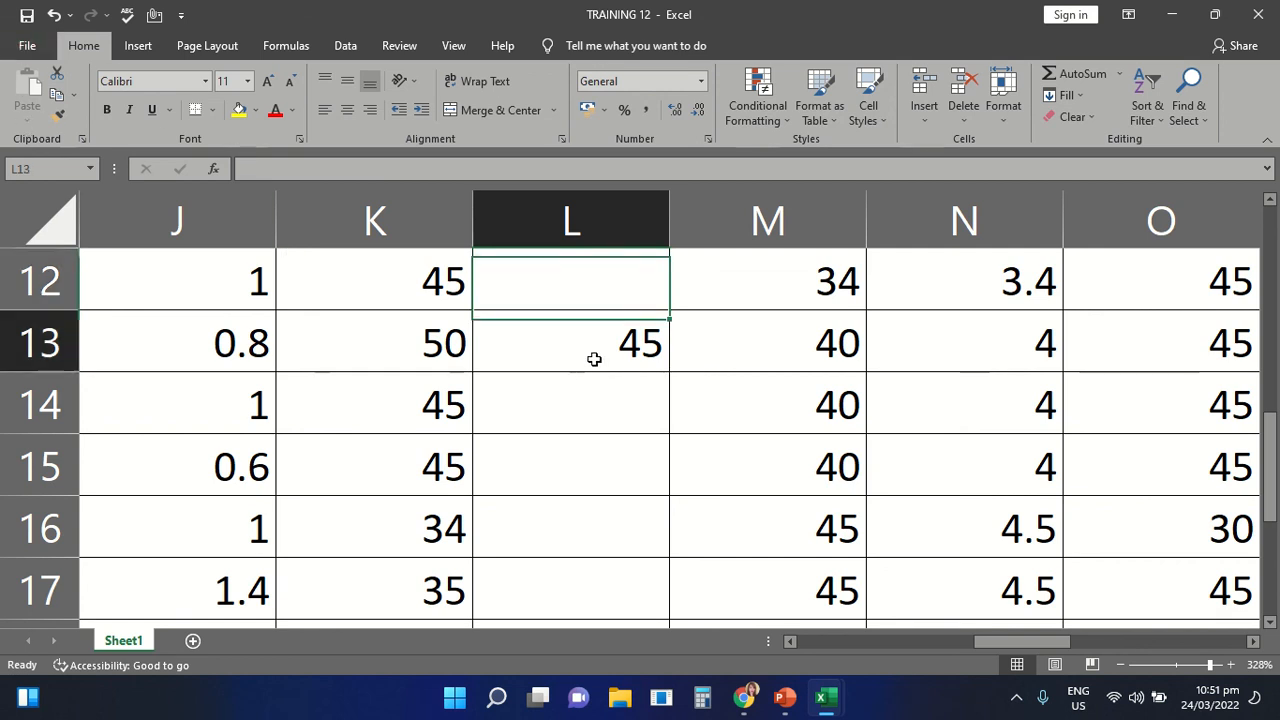
left_click(582, 298)
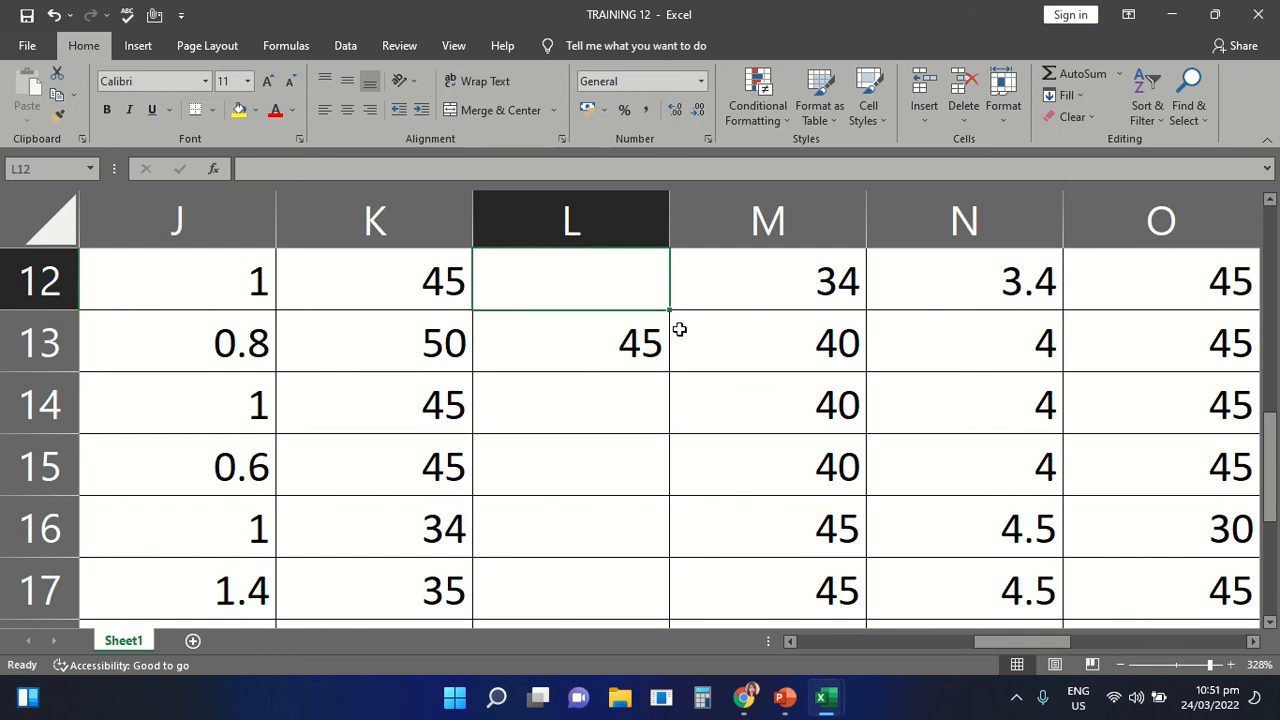
- Fill the value of cell L13 down through cell L16 with the fill handle
left_click(638, 340)
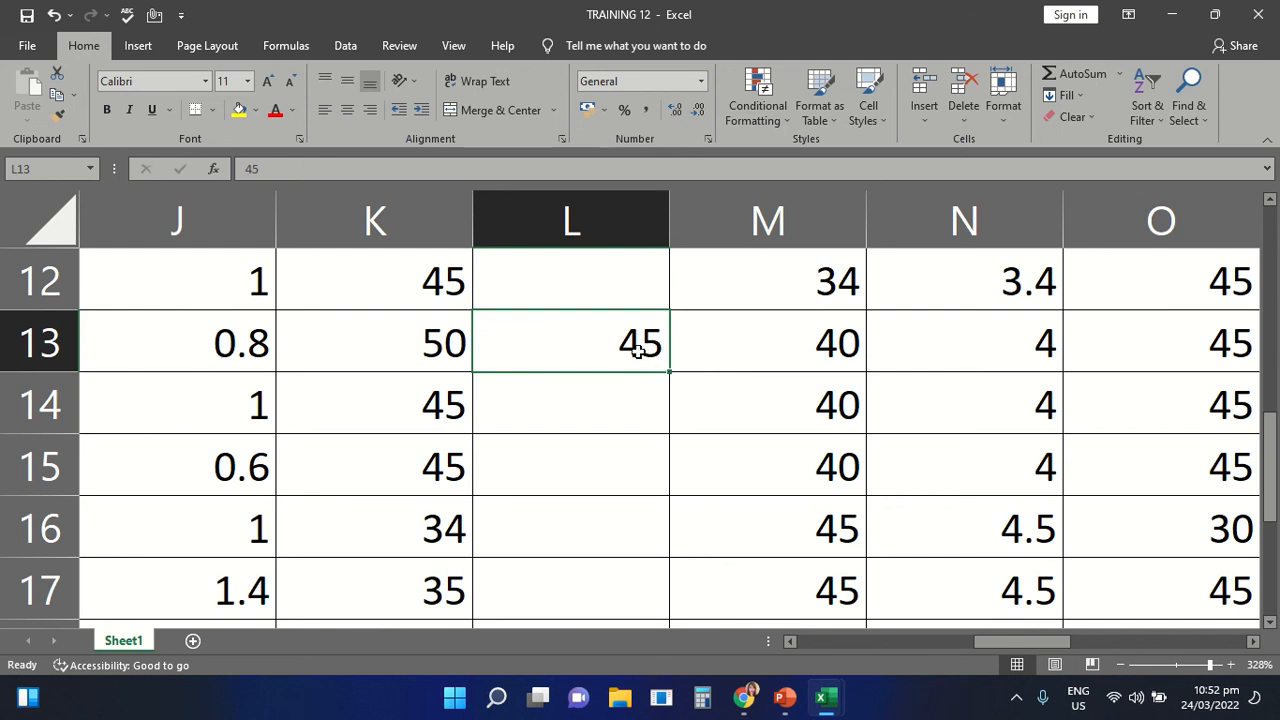
left_click_drag(670, 371, 665, 526)
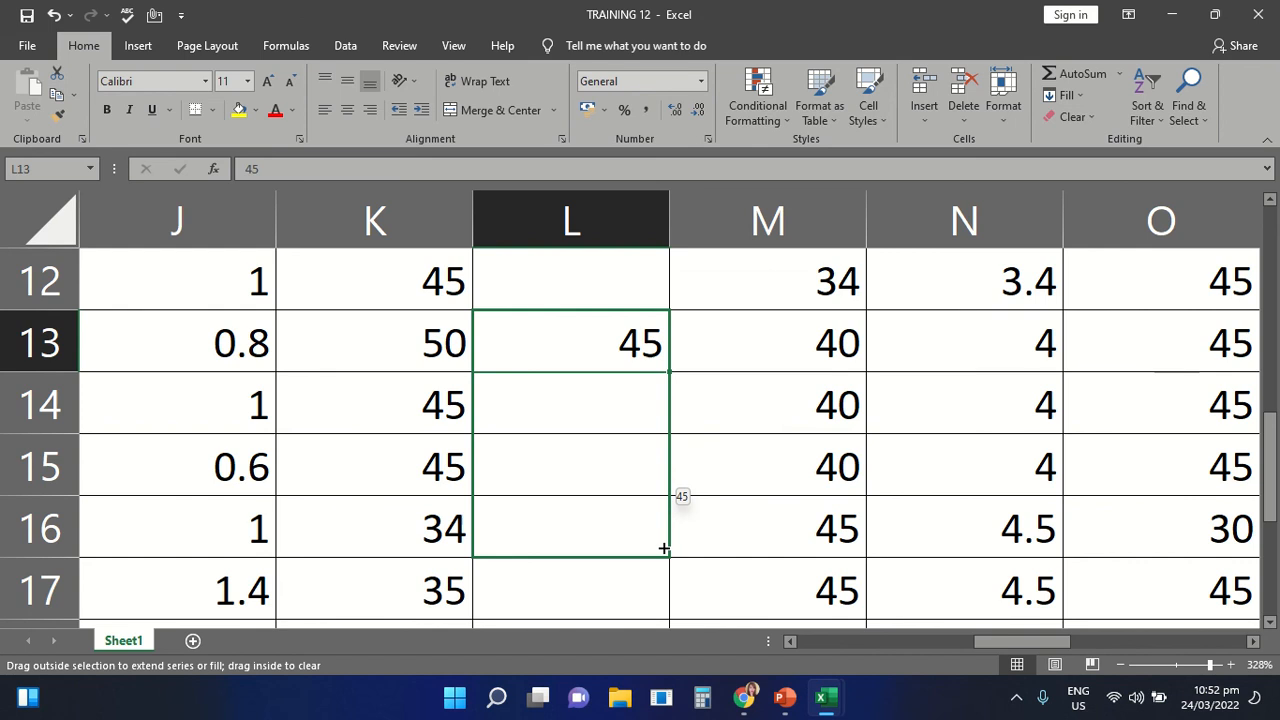
left_click_drag(663, 548, 663, 548)
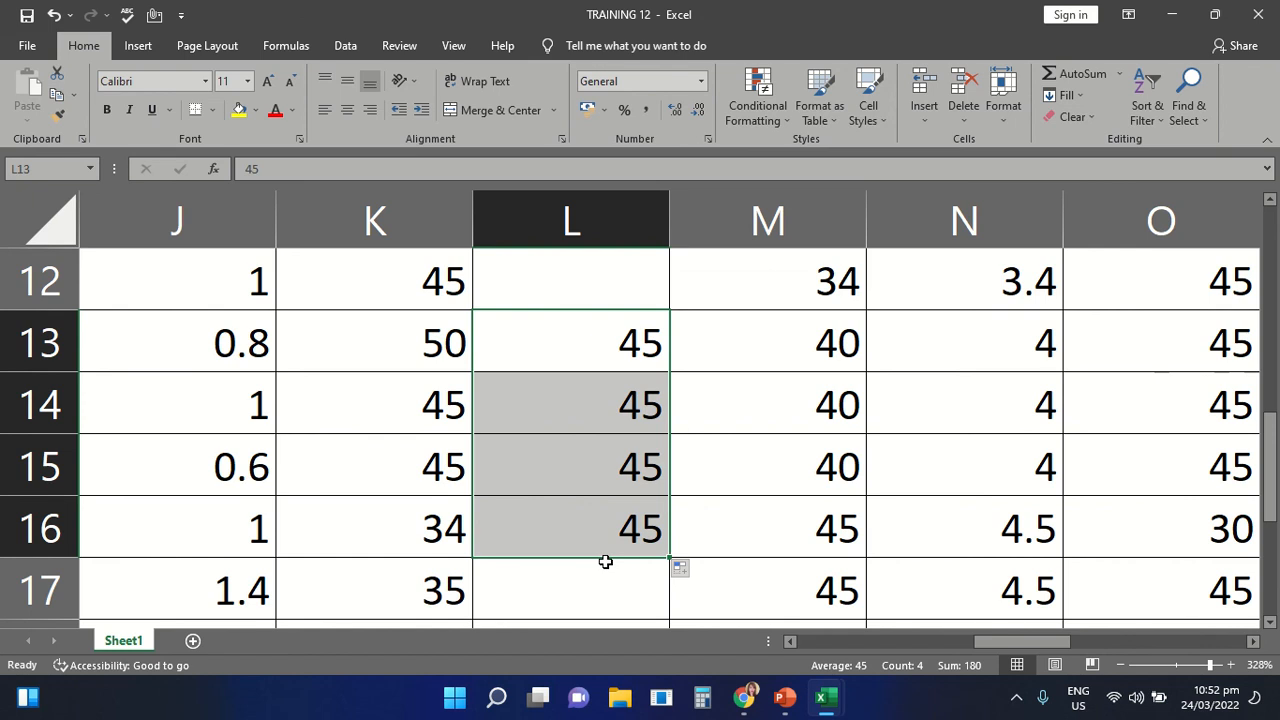
mouse_move(590, 10)
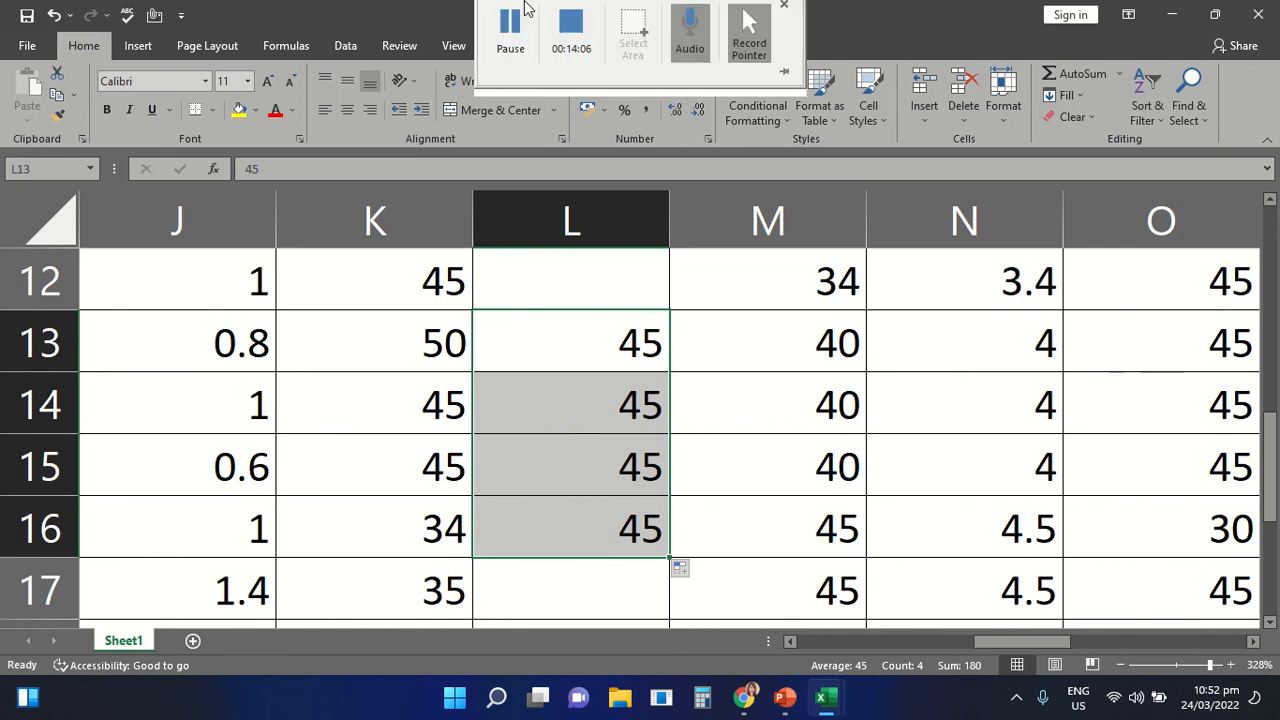